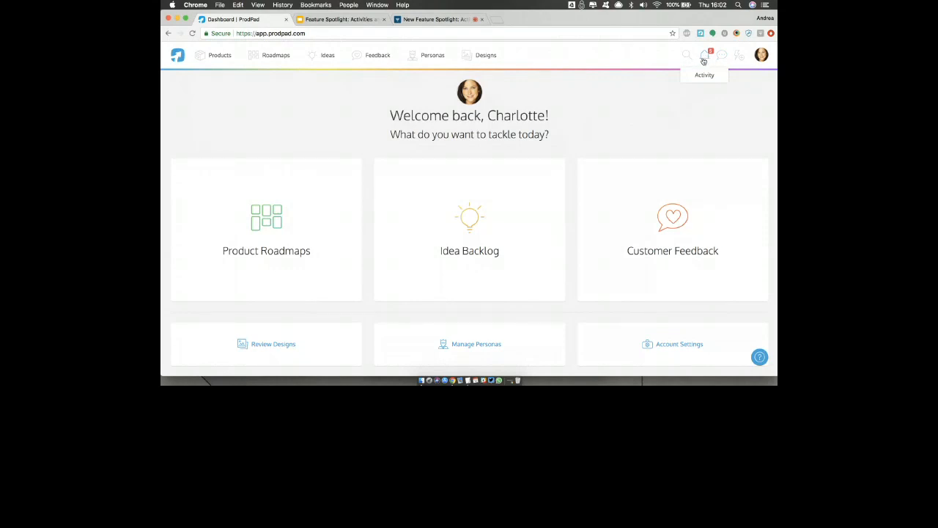
# Step: Open the activity feed and view the options of the top product and feedback notifications, plus the mute durations
pyautogui.click(704, 59)
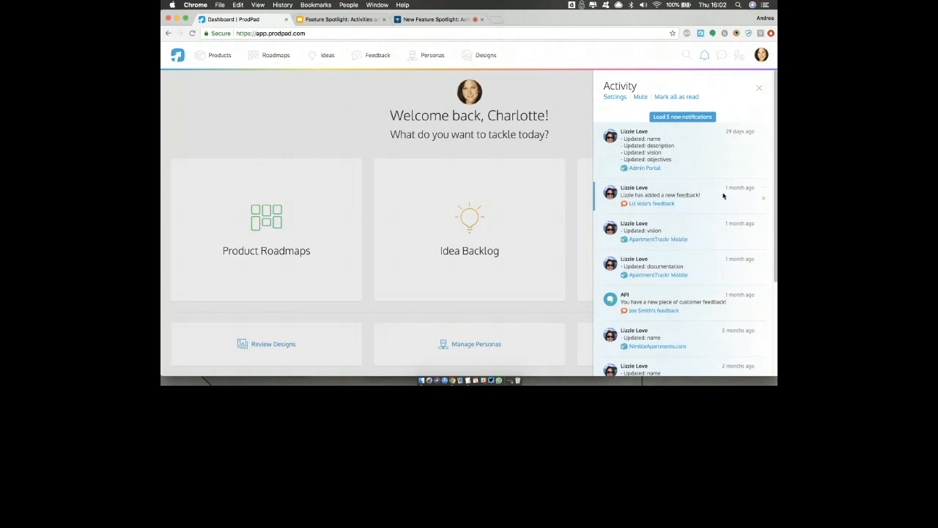
pyautogui.click(765, 134)
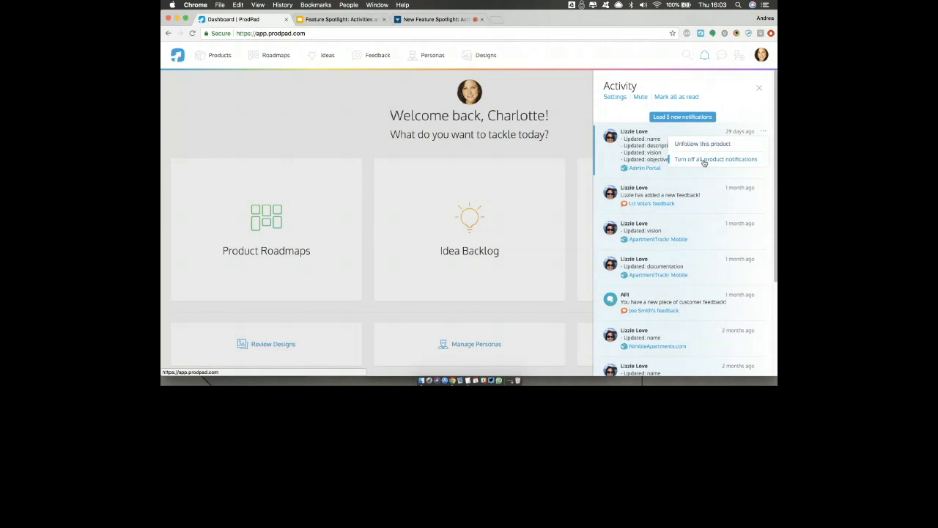
pyautogui.click(703, 160)
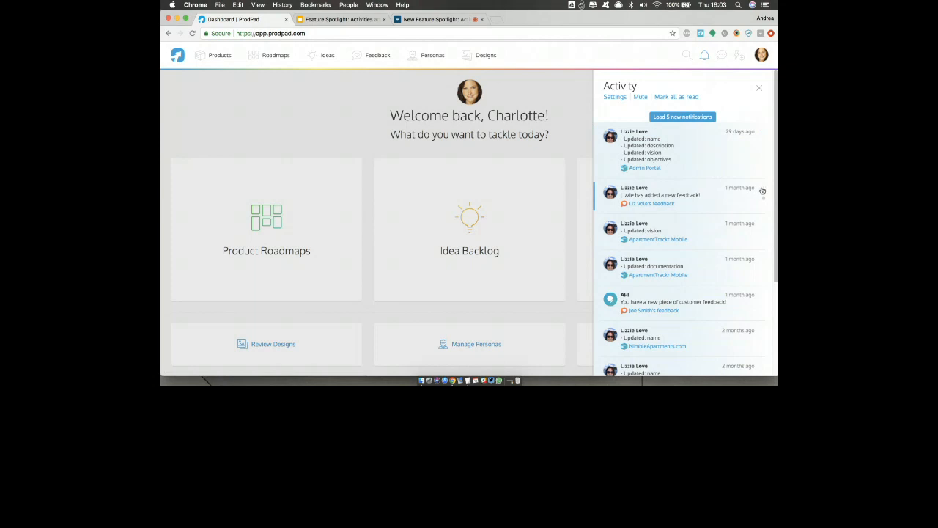
pyautogui.click(763, 189)
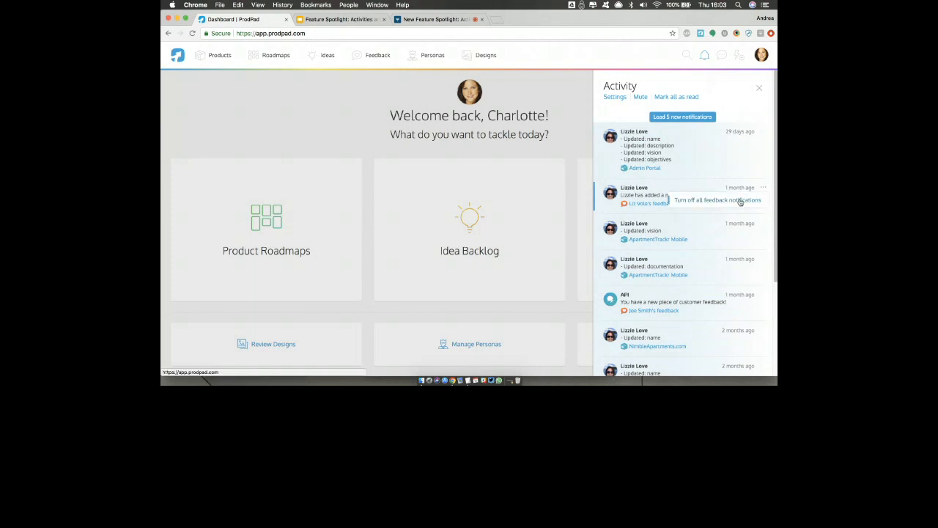
pyautogui.click(740, 202)
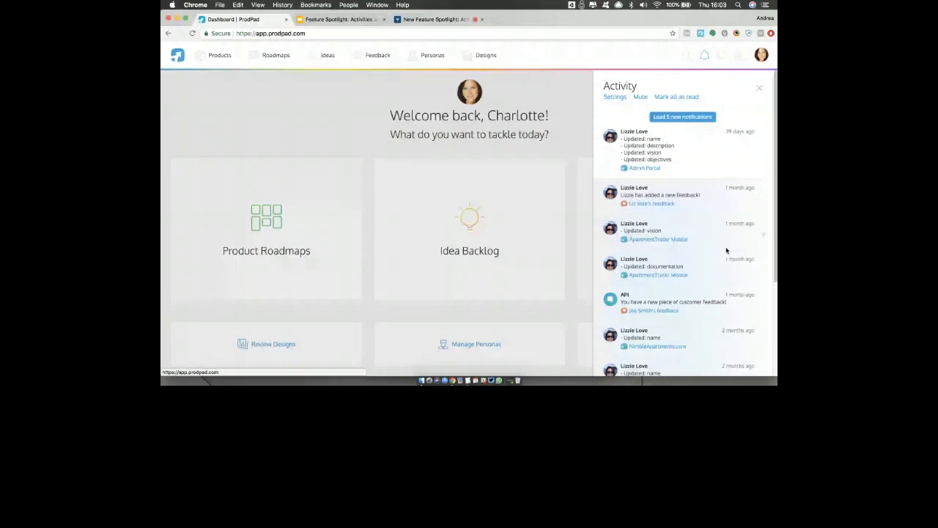
pyautogui.click(640, 98)
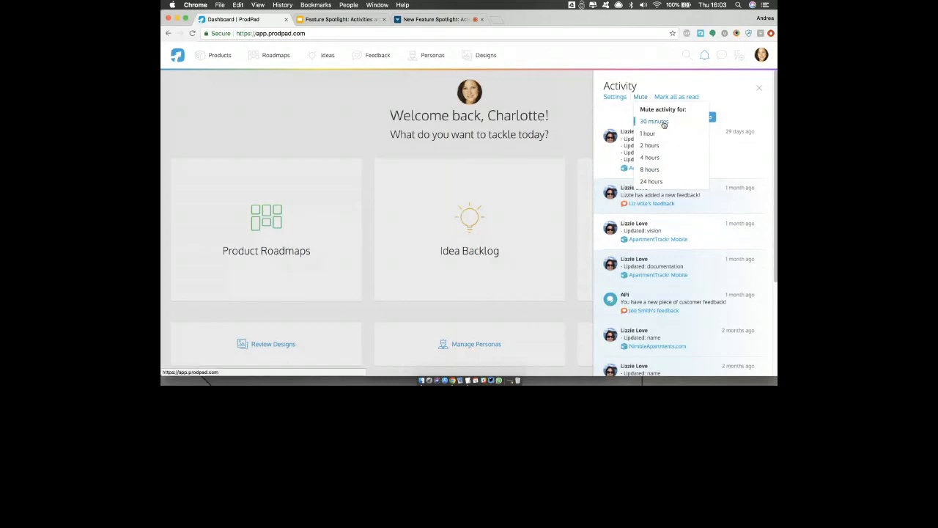
# Step: Open the activity feed's settings and review the notification categories from Discussion to New User
pyautogui.click(613, 99)
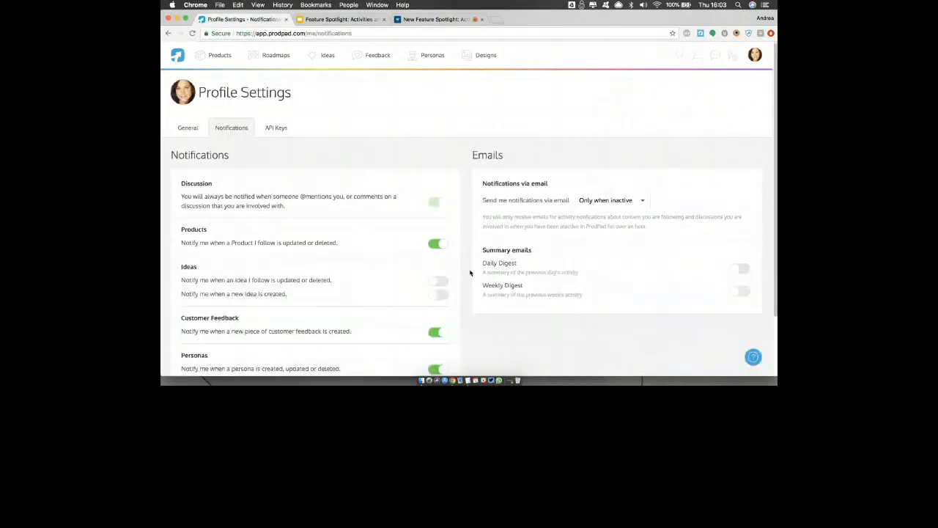
pyautogui.scroll(-2, 470, 272)
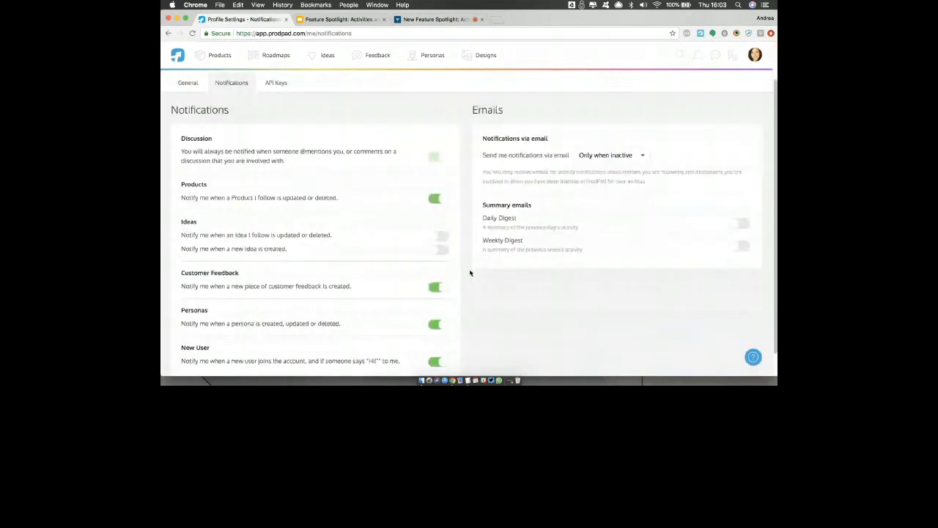
pyautogui.scroll(-1, 470, 273)
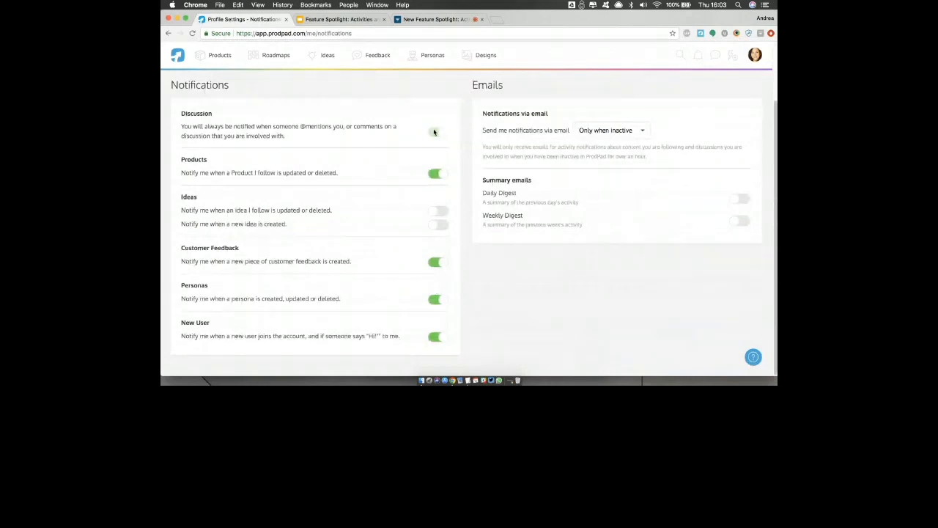
# Step: Reopen the activity feed, view the options of the latest persona notification, and close the feed
pyautogui.click(697, 61)
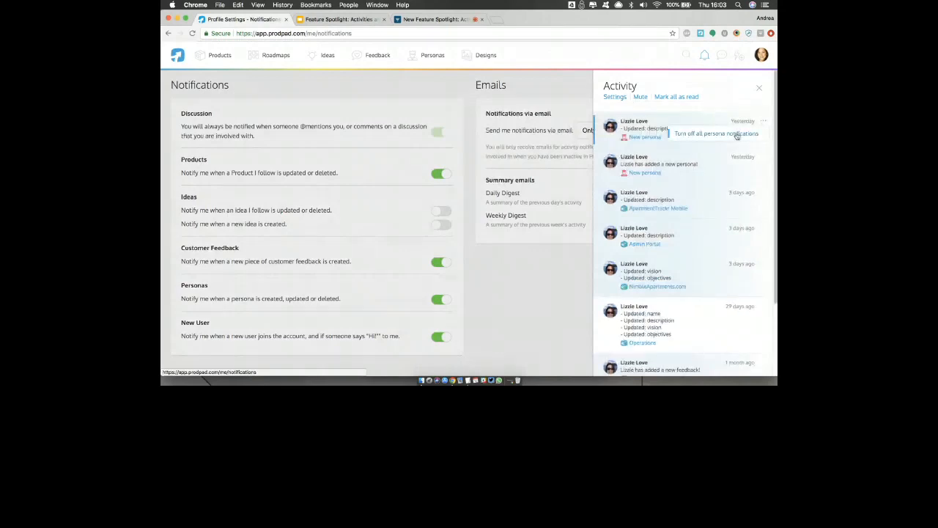
pyautogui.click(760, 87)
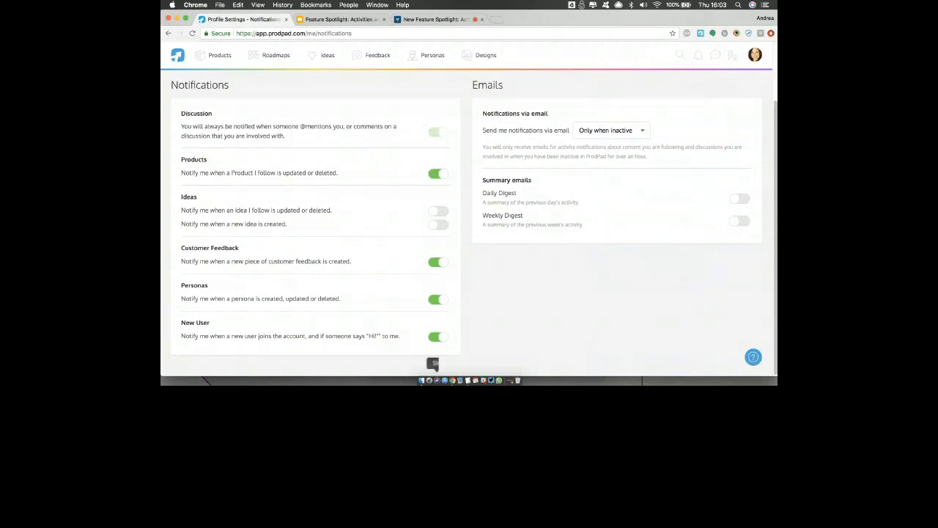
pyautogui.scroll(1, 507, 306)
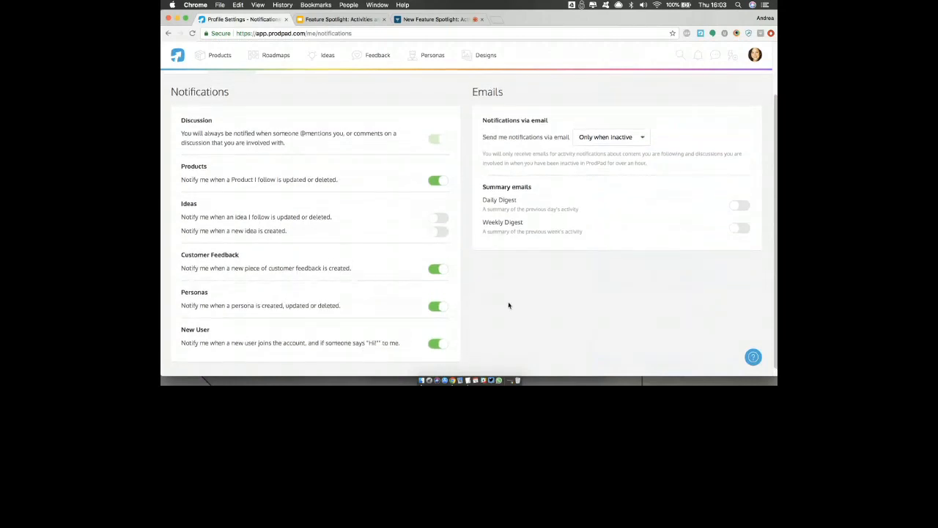
# Step: Review the Notifications section of the profile settings and the choices for sending notifications via email
pyautogui.moveTo(169, 90); pyautogui.dragTo(236, 98)
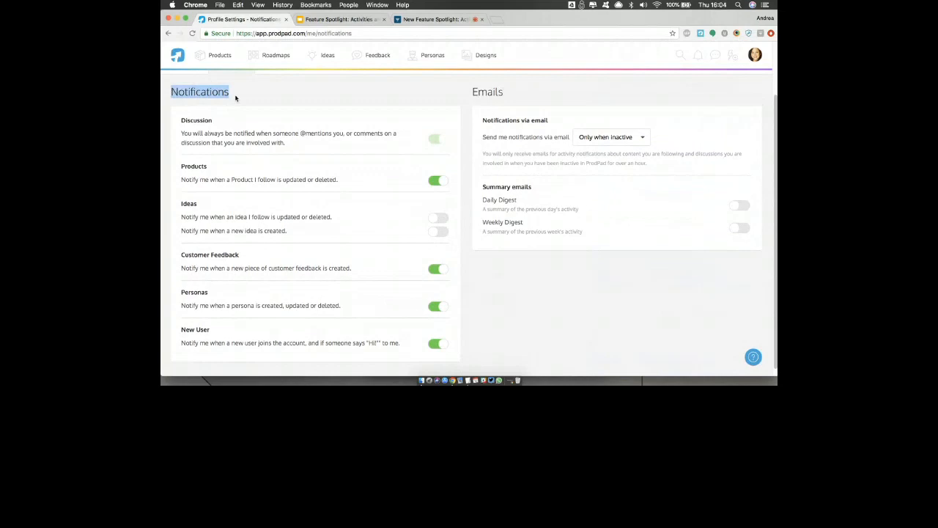
pyautogui.click(547, 116)
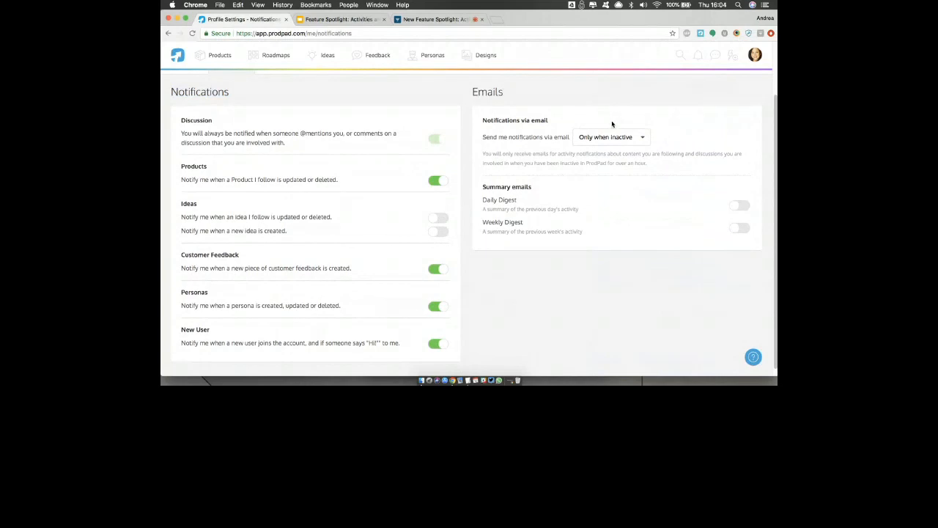
pyautogui.click(623, 137)
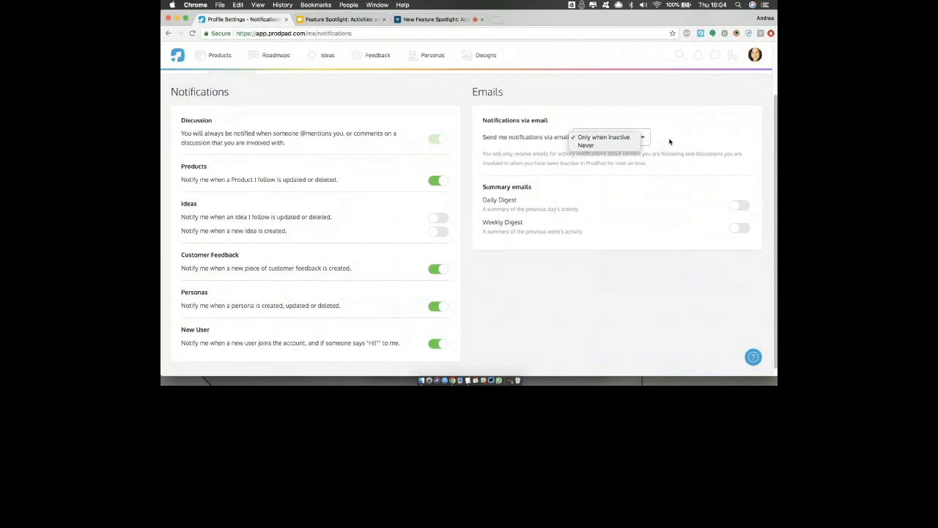
pyautogui.click(465, 168)
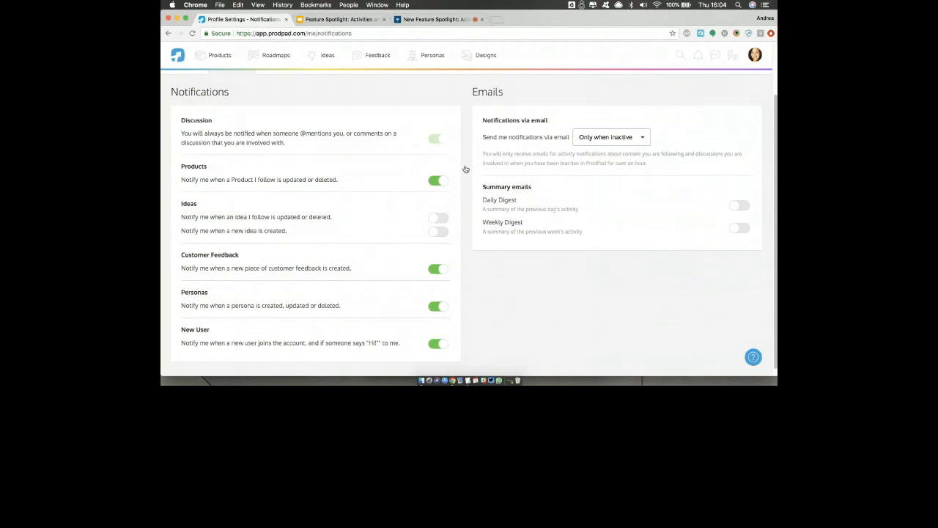
pyautogui.scroll(-1, 464, 170)
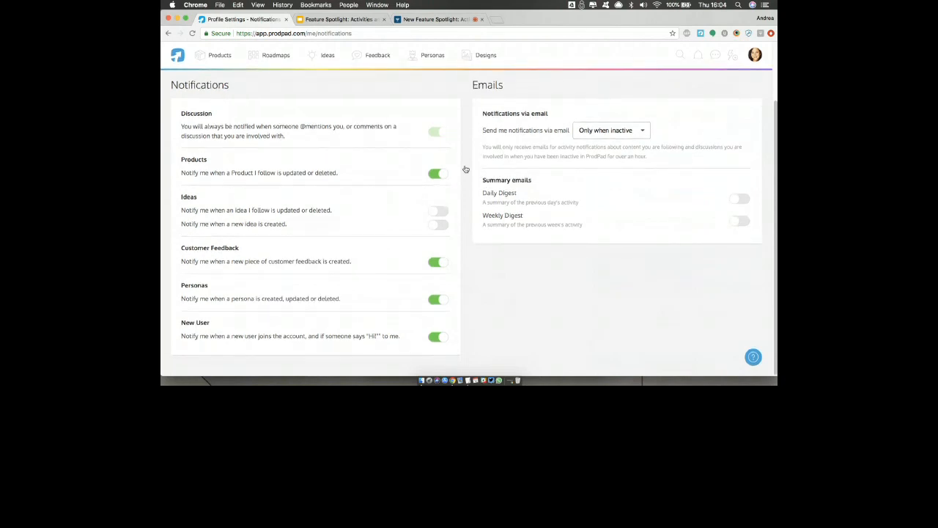
# Step: Return to the dashboard and open the discussions list to browse its conversations
pyautogui.click(175, 57)
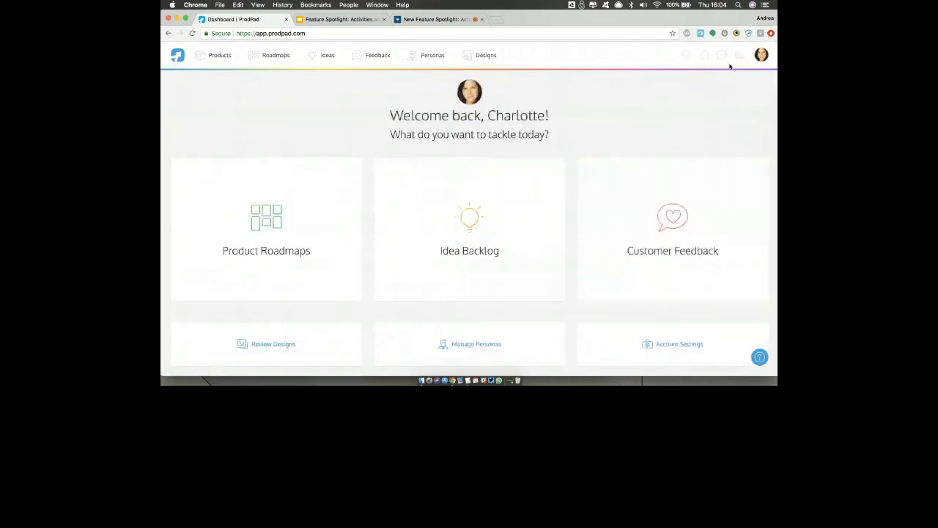
pyautogui.click(722, 57)
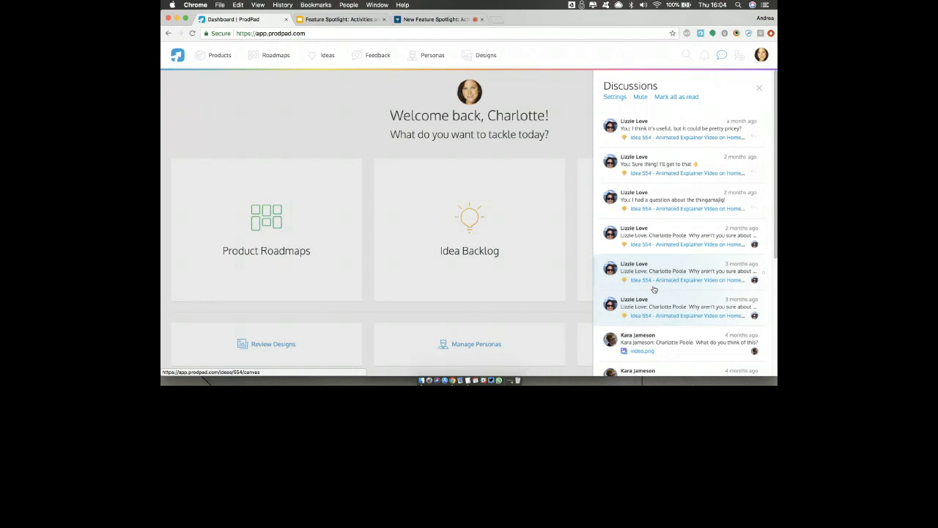
pyautogui.scroll(-3, 652, 290)
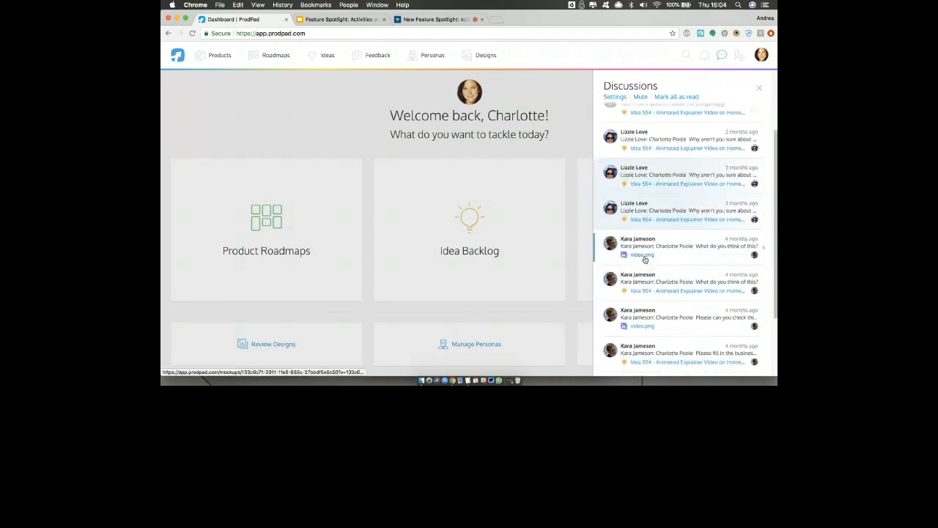
pyautogui.scroll(-3, 645, 259)
pyautogui.scroll(6, 645, 259)
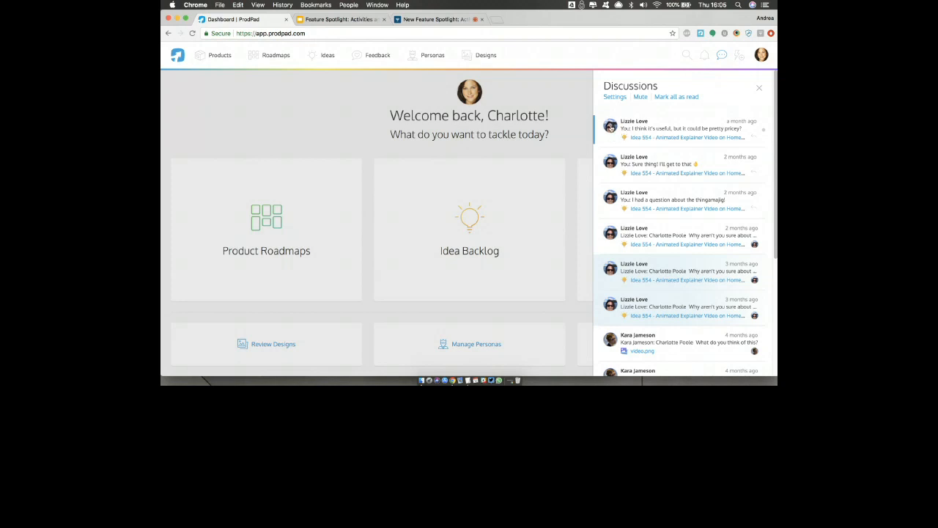
# Step: Open the top discussion on Idea 554 and try the @, # and $ mention suggestions in the comment, clearing each one
pyautogui.click(610, 126)
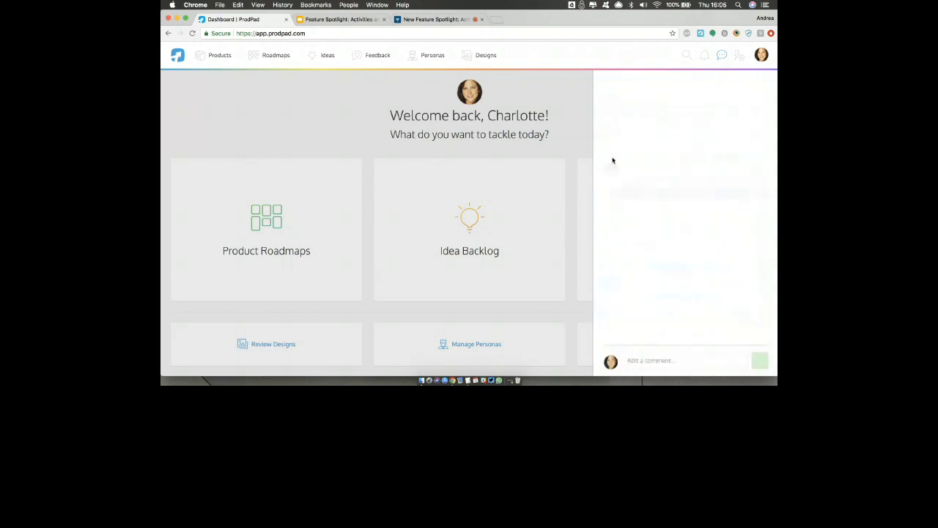
pyautogui.click(658, 360)
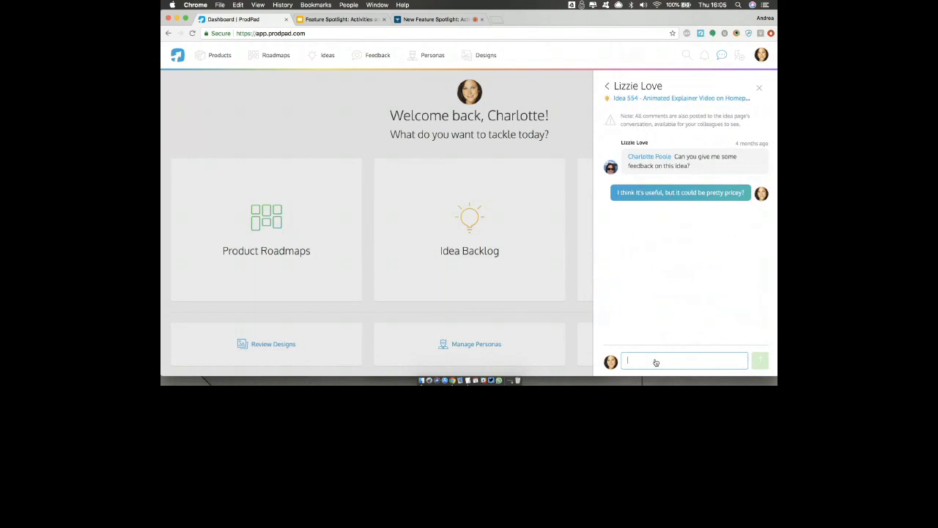
pyautogui.write('@')
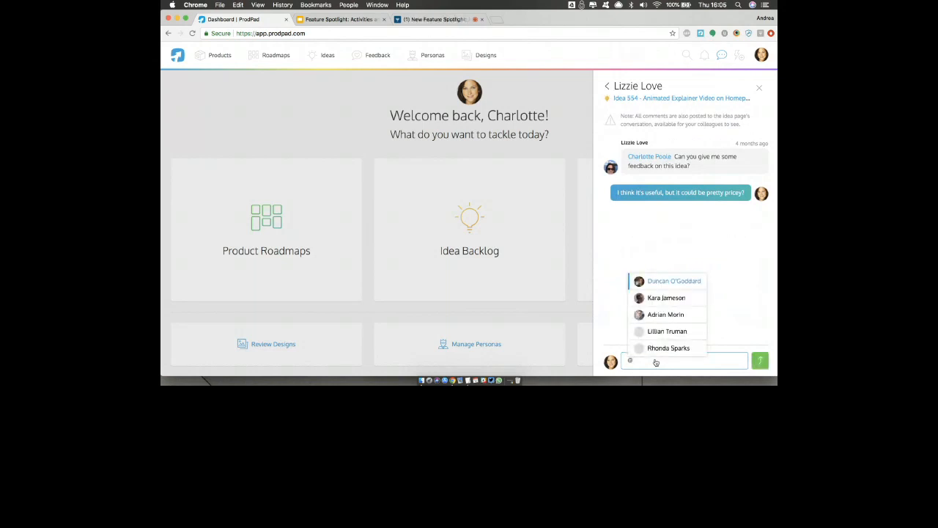
pyautogui.press('BackSpace')
pyautogui.write('#')
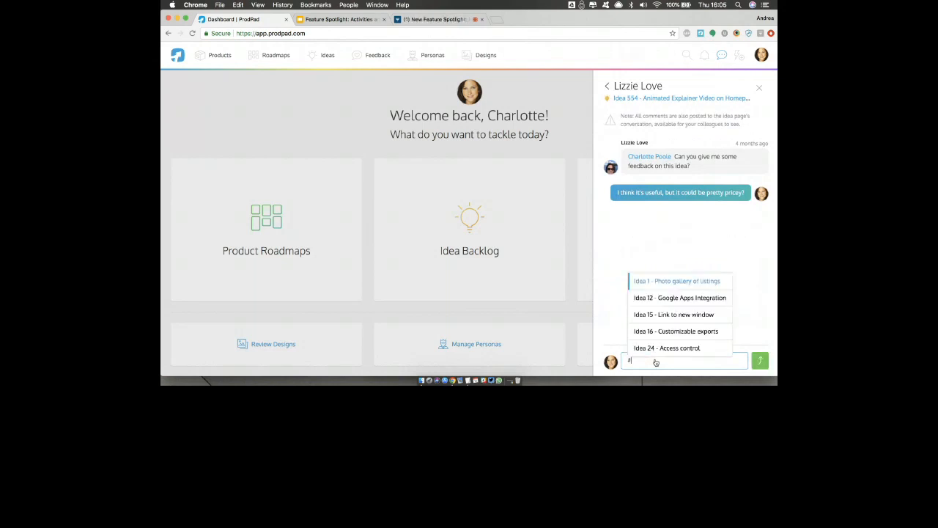
pyautogui.press('BackSpace')
pyautogui.write('$')
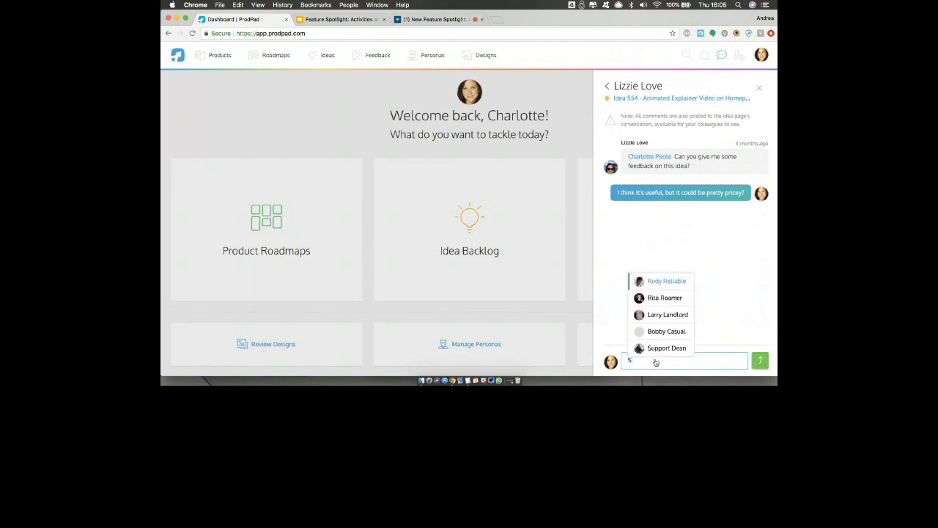
pyautogui.press('BackSpace')
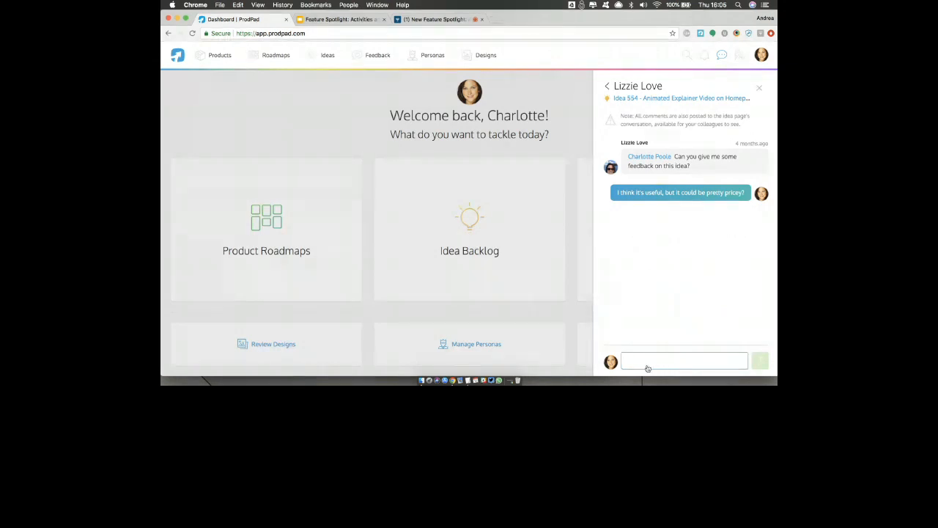
pyautogui.rightClick(647, 367)
pyautogui.click(634, 363)
pyautogui.press('alt+super+space')
pyautogui.press('super+w')
pyautogui.press('BackSpace')
# Step: Go back to the discussions list, view the "Why aren't you sure about this?" conversation from two months ago, and return to the list
pyautogui.click(607, 87)
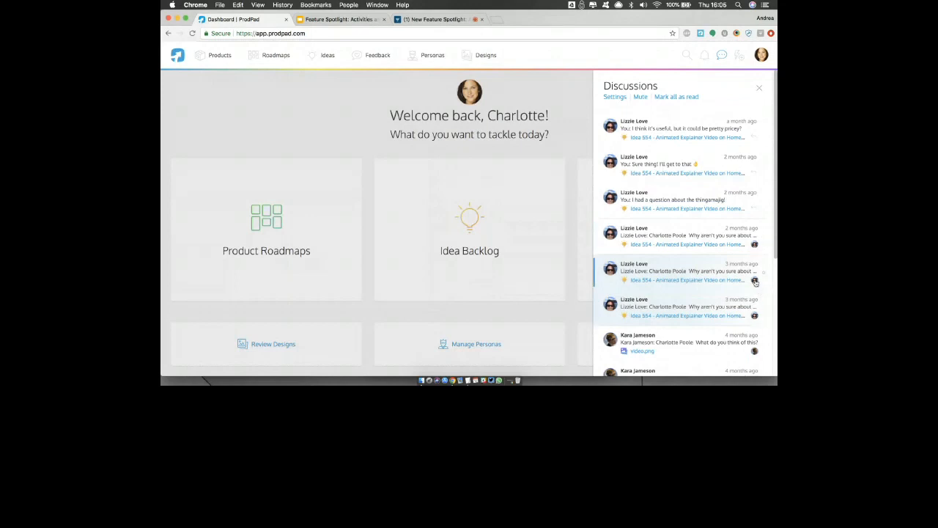
pyautogui.click(686, 239)
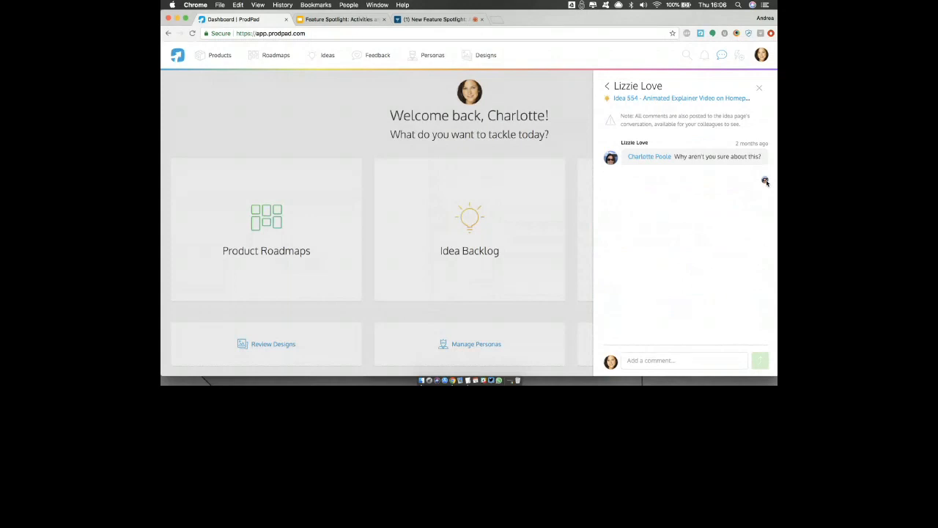
pyautogui.click(607, 86)
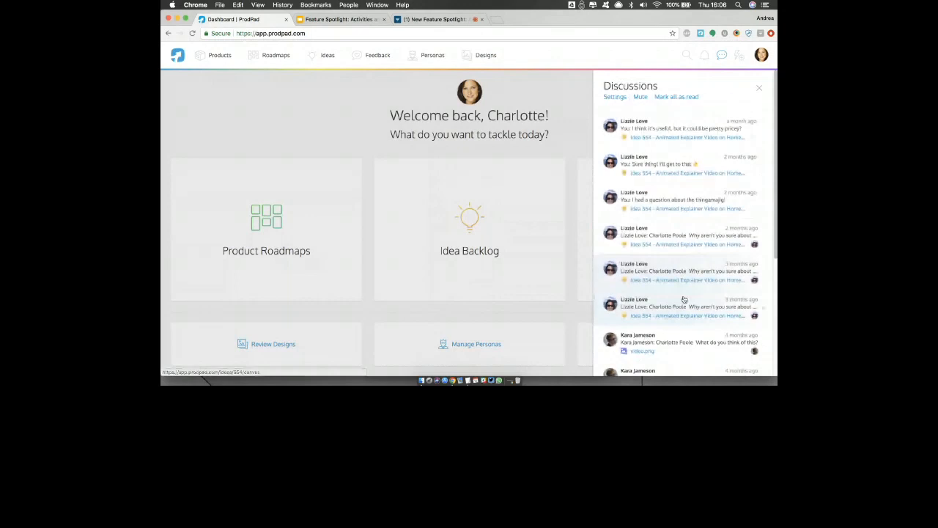
# Step: Browse the older conversations in the discussions list and view the available mute durations
pyautogui.scroll(-4, 682, 300)
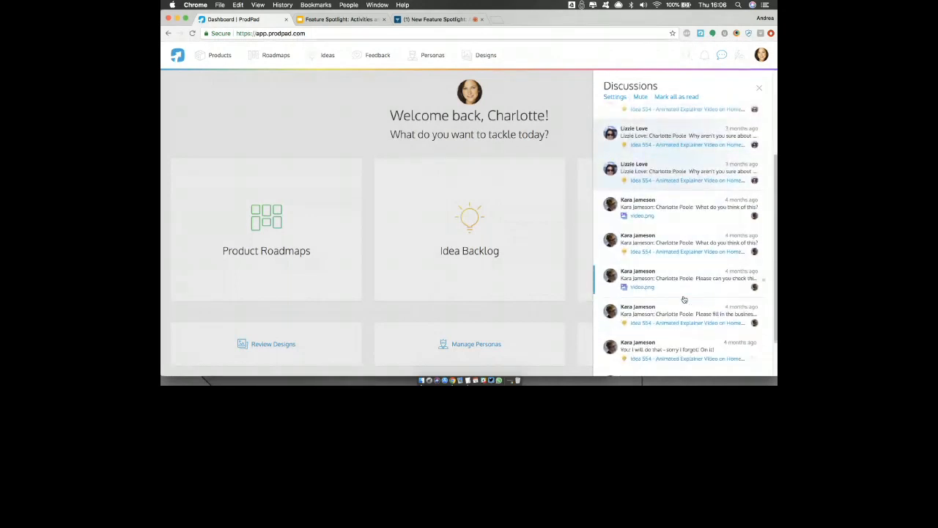
pyautogui.scroll(4, 667, 220)
pyautogui.click(640, 98)
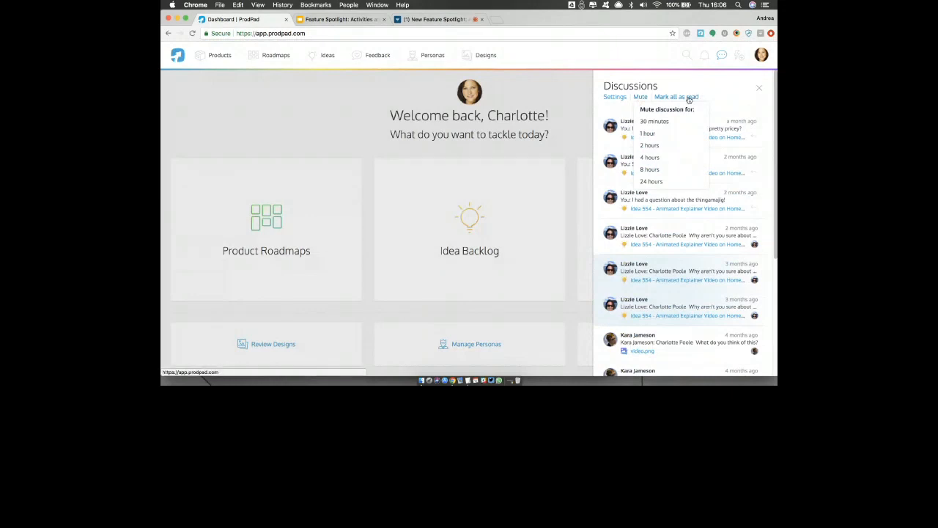
# Step: Open the discussion settings and check the choices for notifications via email without changing the selection
pyautogui.click(618, 100)
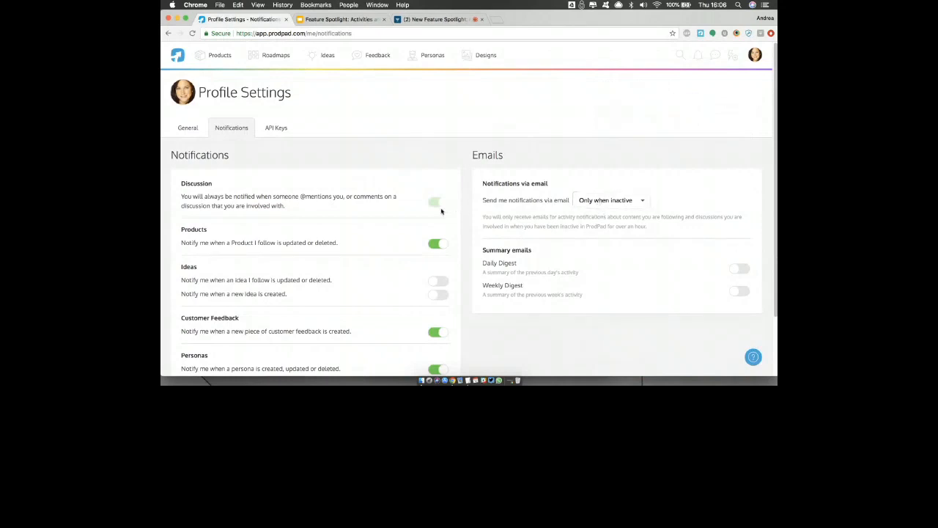
pyautogui.click(635, 201)
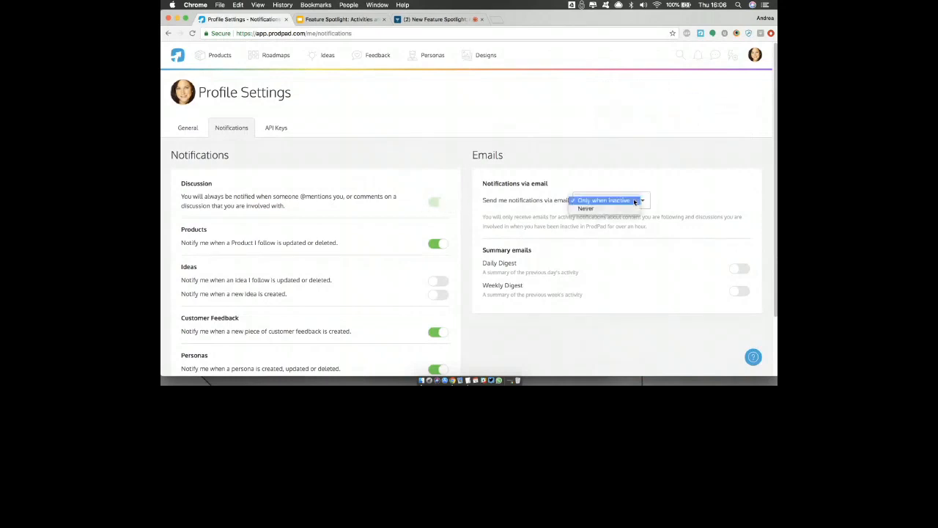
pyautogui.click(727, 184)
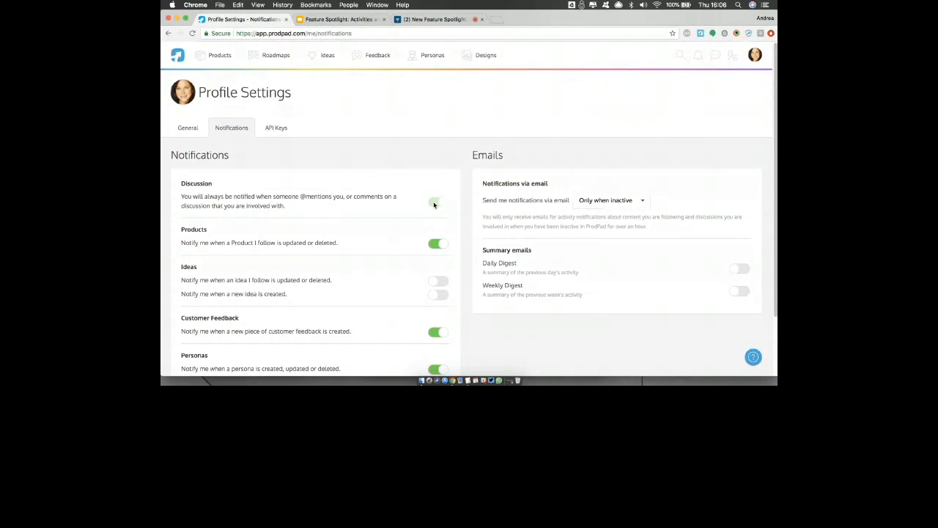
# Step: View the mute durations for discussions, close the discussions list and return to the dashboard
pyautogui.click(716, 57)
pyautogui.click(642, 98)
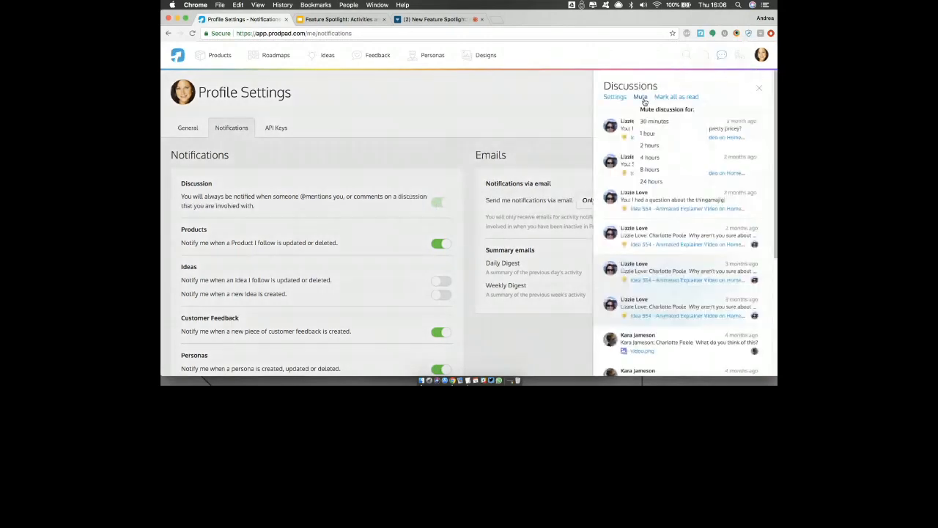
pyautogui.click(760, 88)
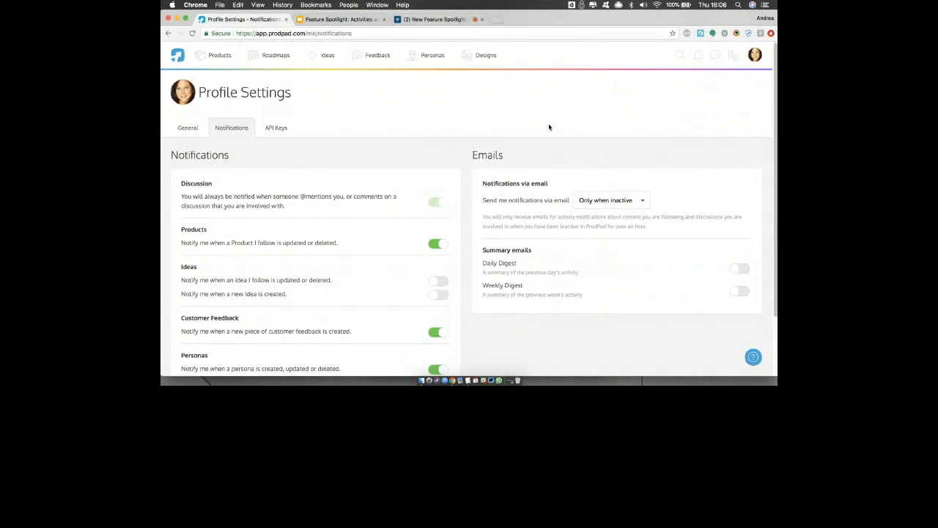
pyautogui.click(178, 55)
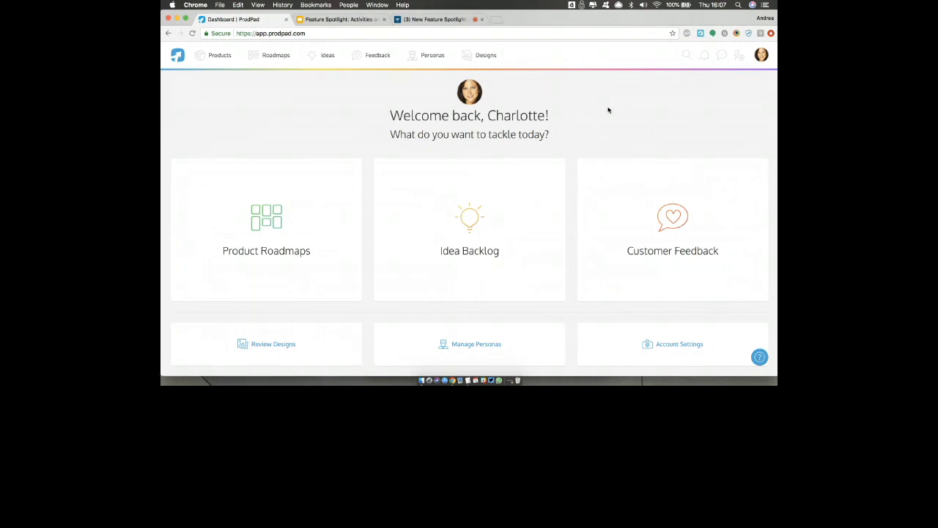
# Step: Open the notification settings from the activity feed and examine the two Ideas notification options without changing them
pyautogui.click(704, 58)
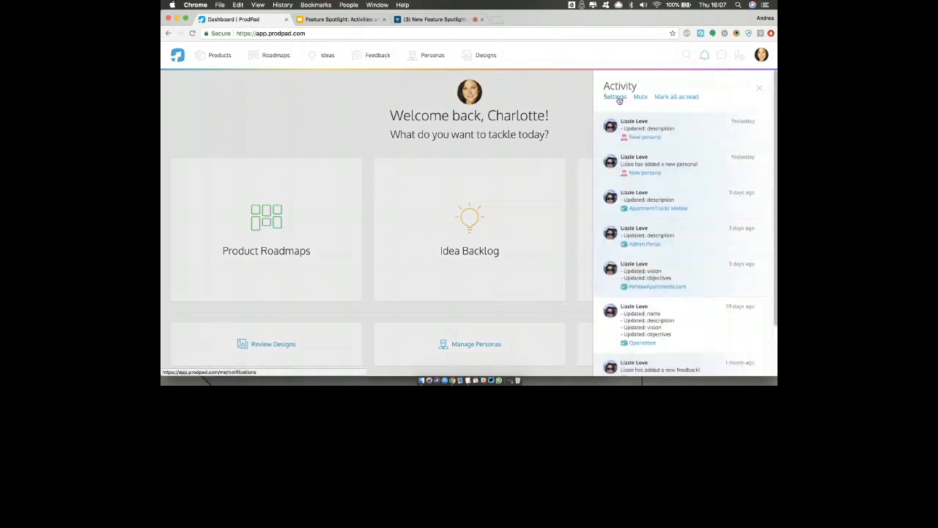
pyautogui.click(616, 98)
pyautogui.scroll(-1, 369, 266)
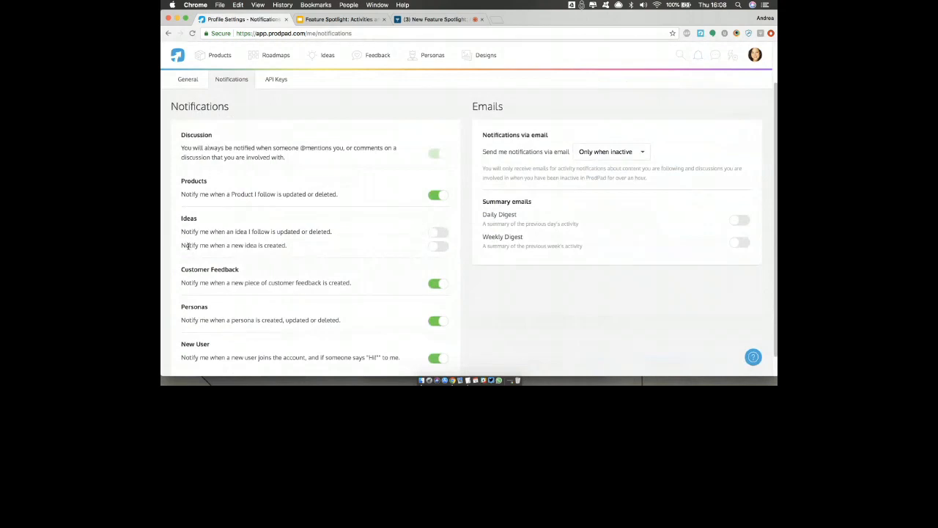
pyautogui.moveTo(183, 247); pyautogui.dragTo(310, 245)
pyautogui.moveTo(200, 231); pyautogui.dragTo(290, 232)
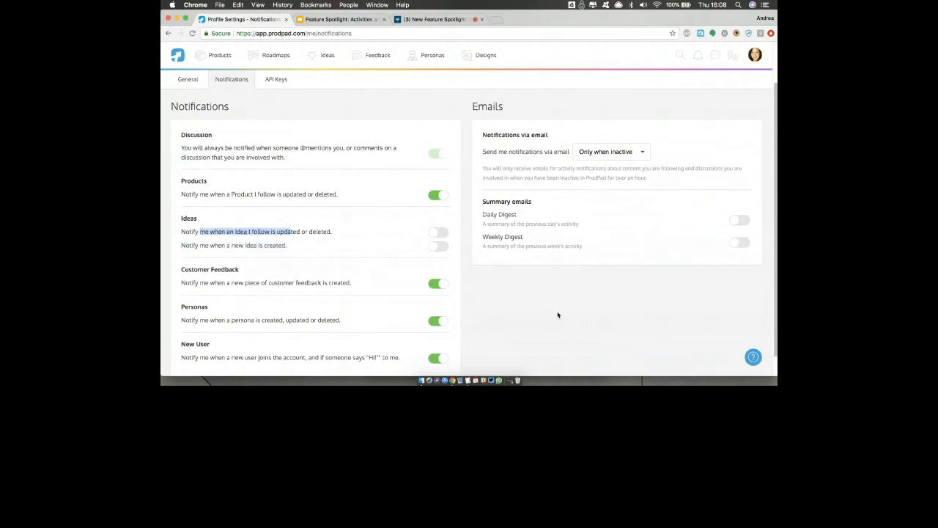
pyautogui.click(558, 315)
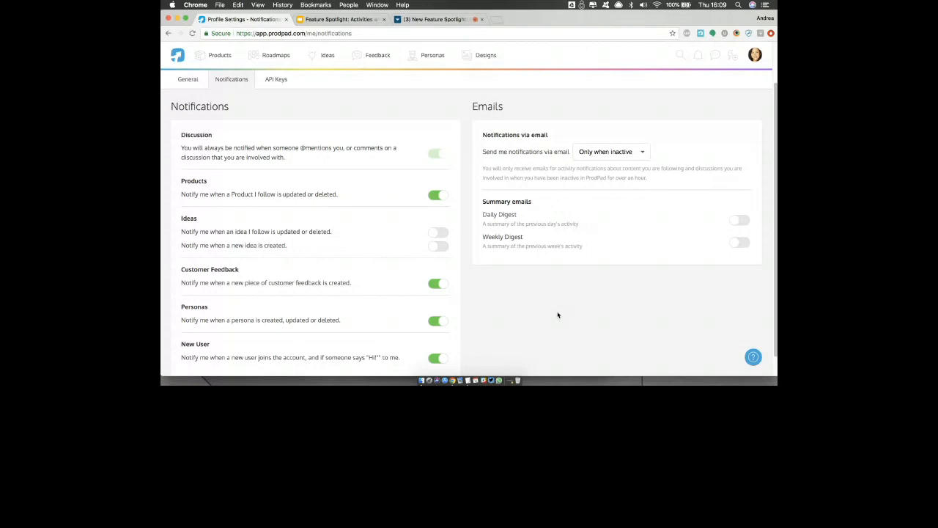
# Step: Open the backlog idea "Create an ApartmentTrackr FAQ doc" and view its "Start the discussion" section
pyautogui.click(328, 56)
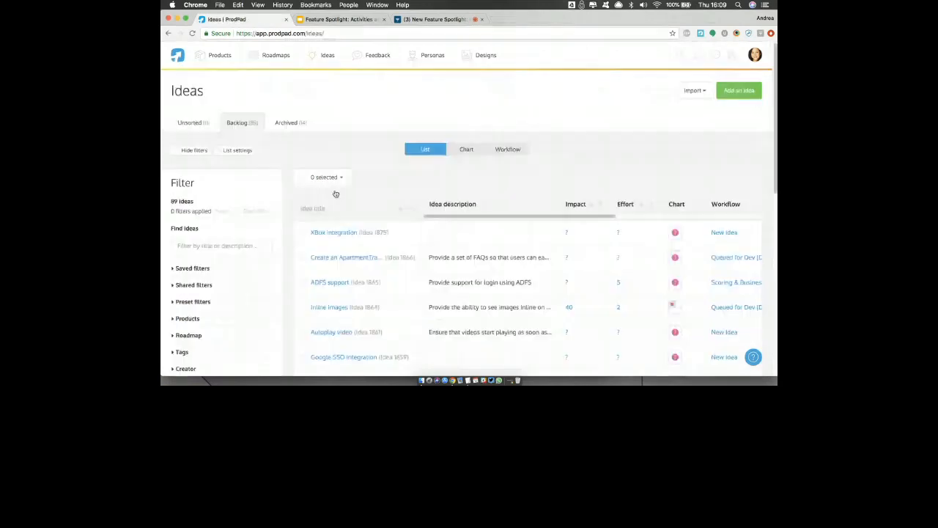
pyautogui.click(329, 258)
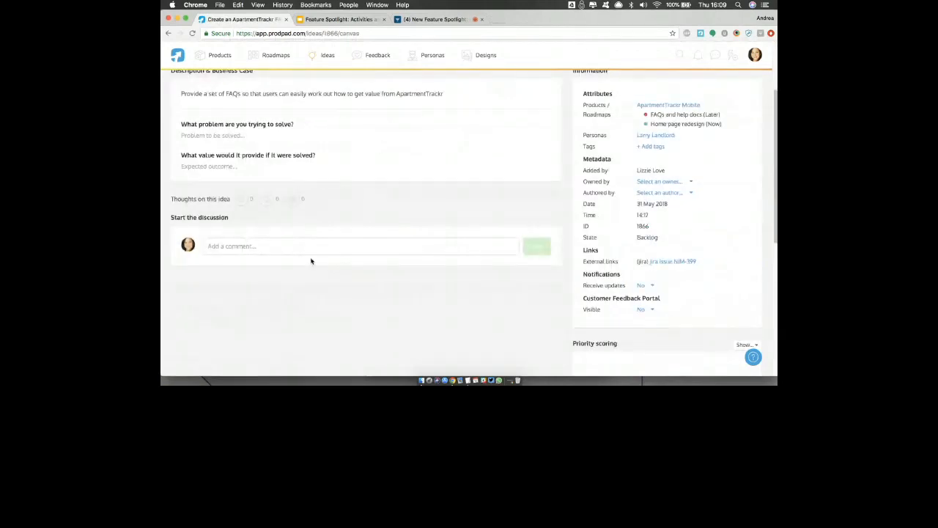
pyautogui.moveTo(171, 218); pyautogui.dragTo(239, 224)
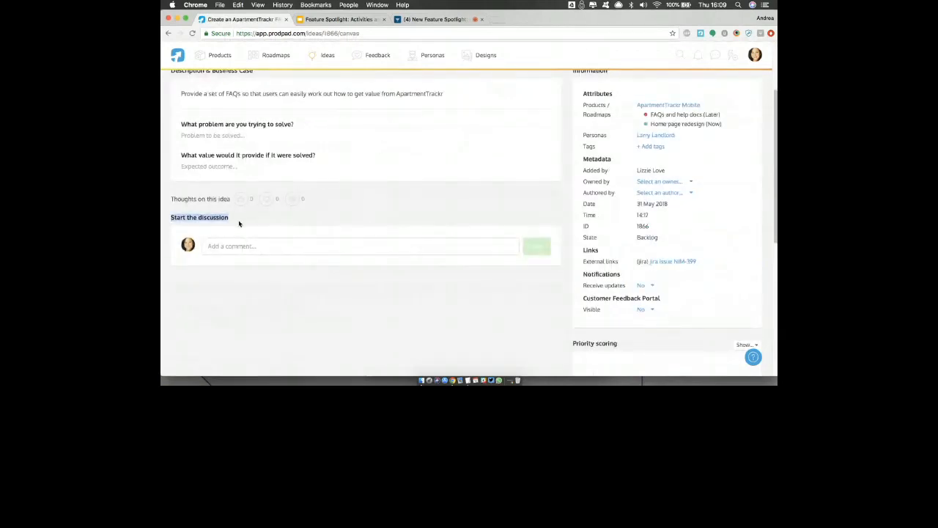
pyautogui.scroll(1, 231, 246)
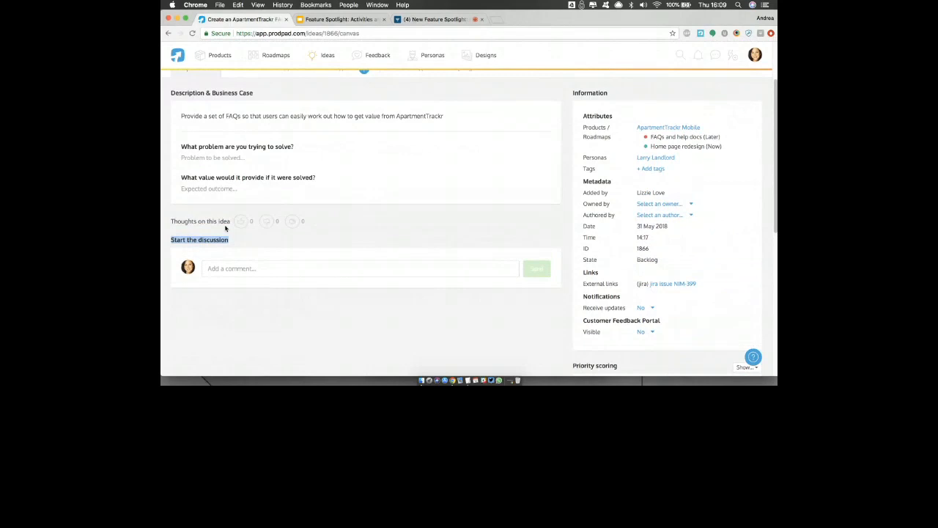
# Step: Try the @ mention suggestions in the idea's comment field and clear the entry
pyautogui.click(228, 270)
pyautogui.write('@')
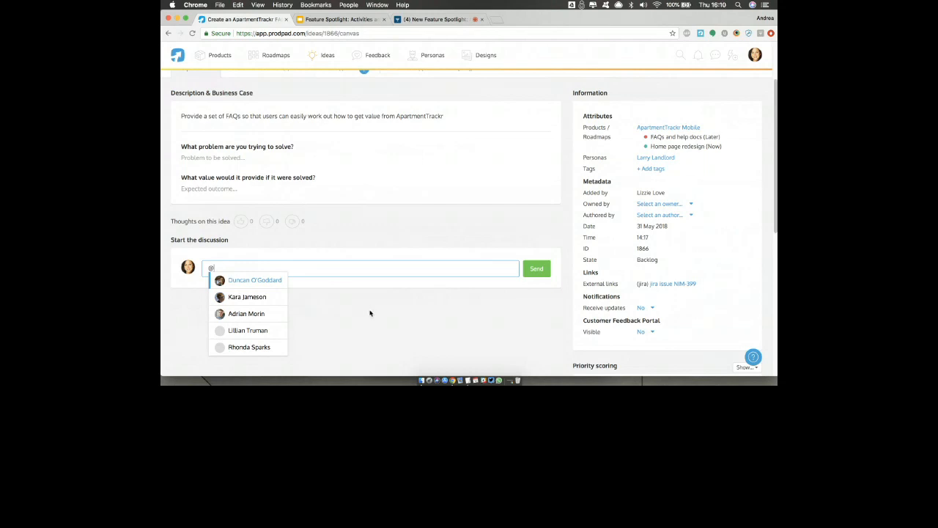
pyautogui.press('BackSpace')
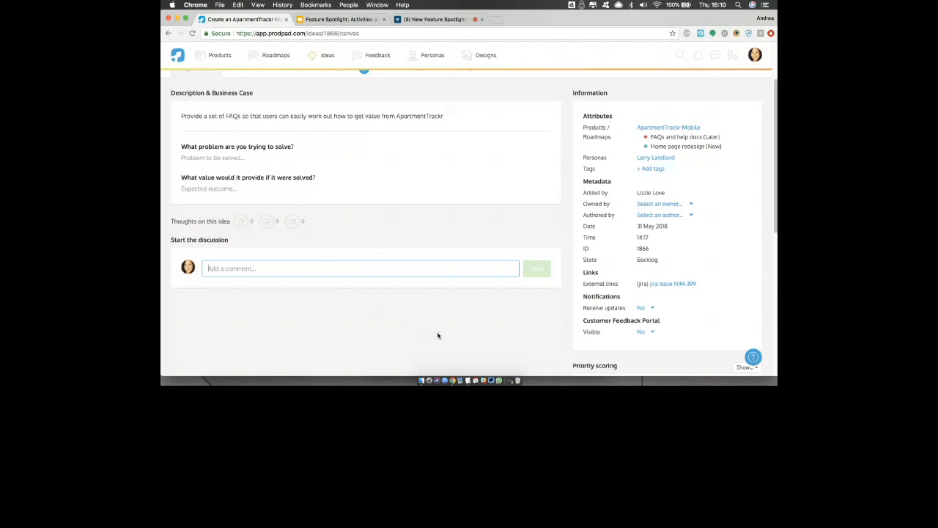
# Step: Glance at the activity feed, close it, and view the Audit Log in the account settings
pyautogui.scroll(1, 440, 335)
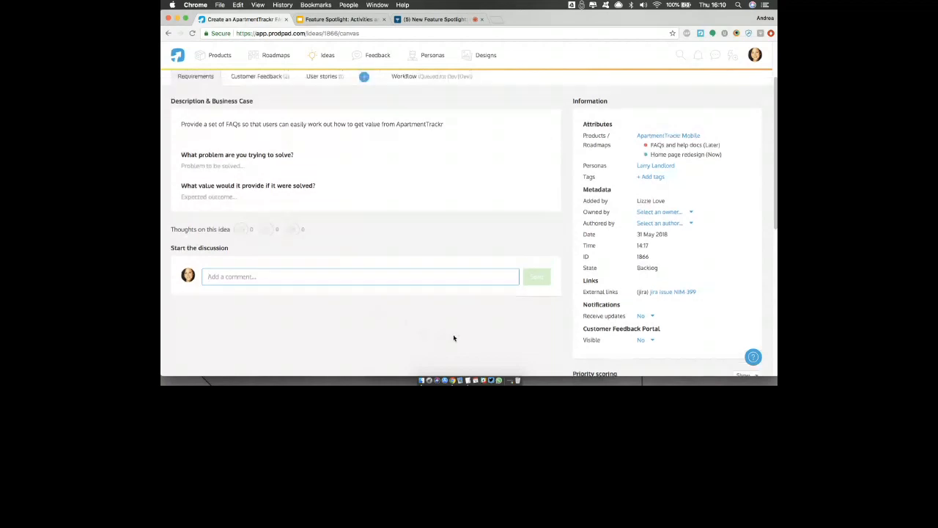
pyautogui.scroll(3, 454, 338)
pyautogui.click(702, 57)
pyautogui.click(757, 87)
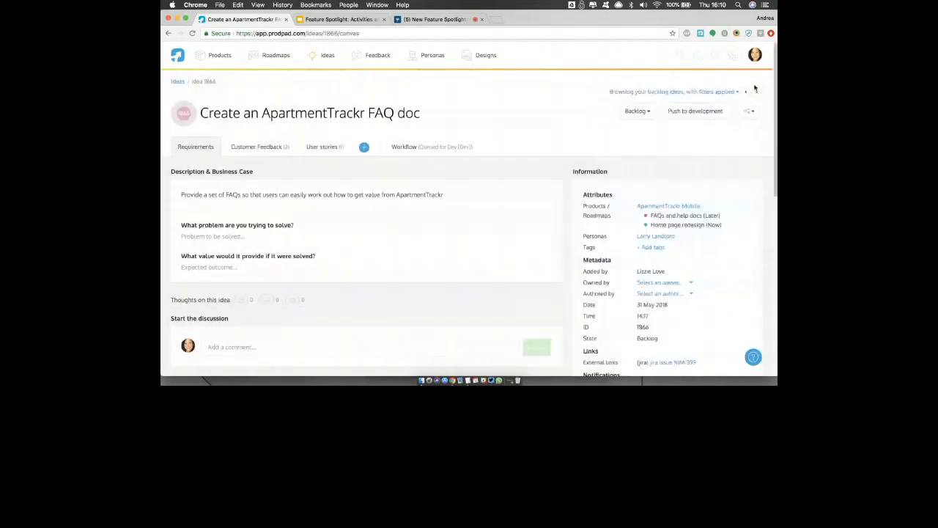
pyautogui.click(755, 58)
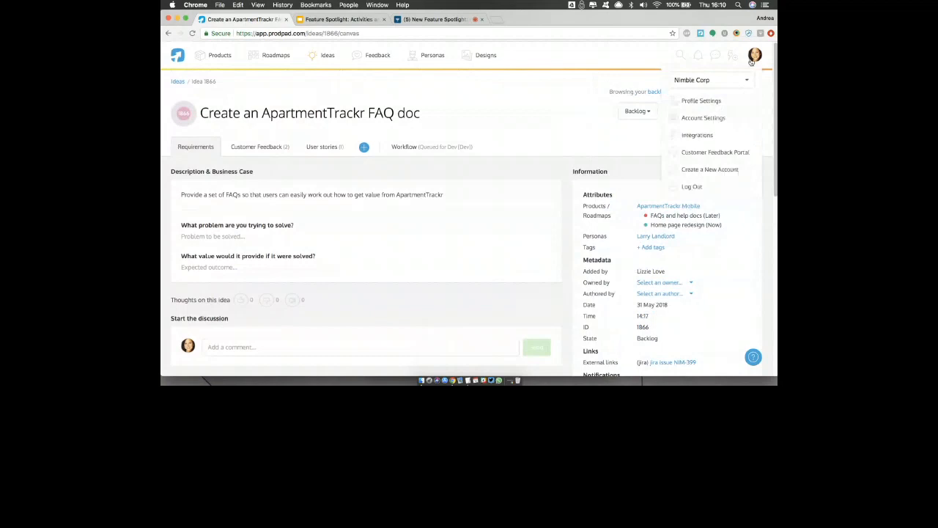
pyautogui.click(705, 117)
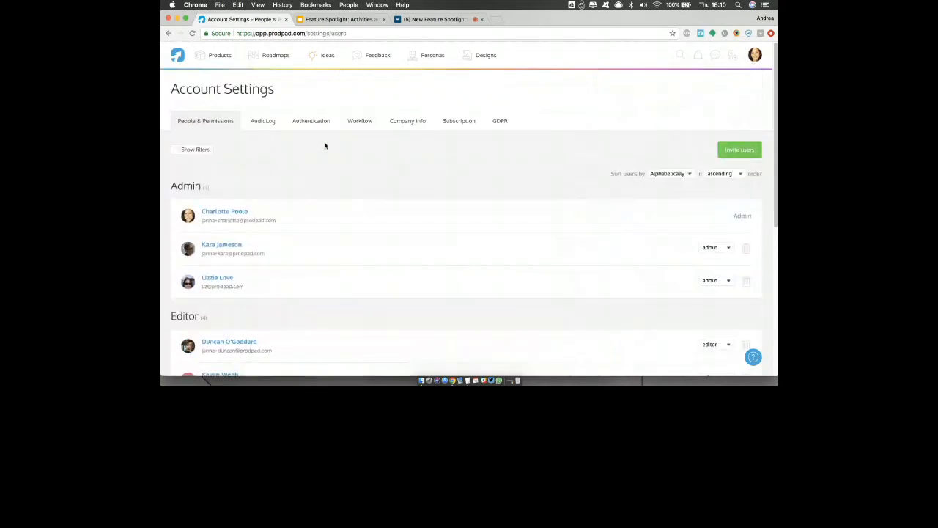
pyautogui.click(269, 125)
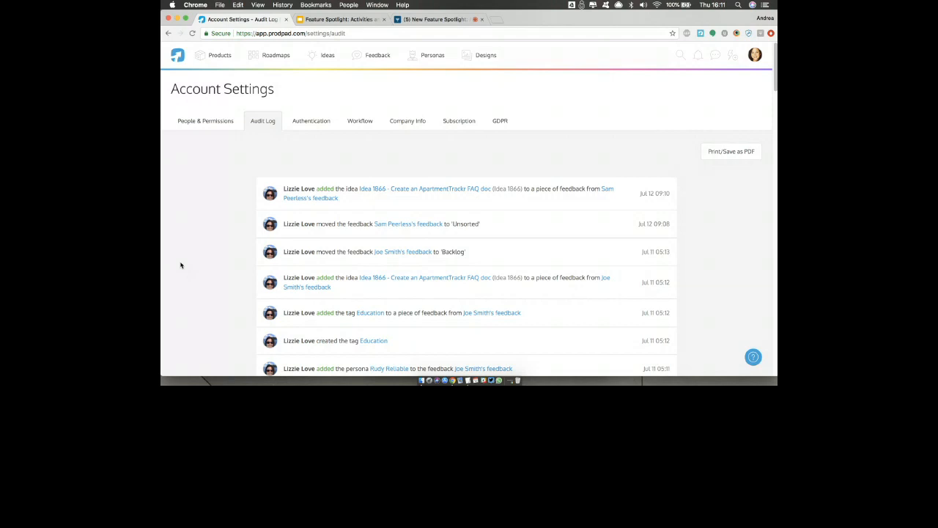
# Step: Open the customer feedback "An FAQ would be really useful and time saving" and view its details and discussion section
pyautogui.click(377, 58)
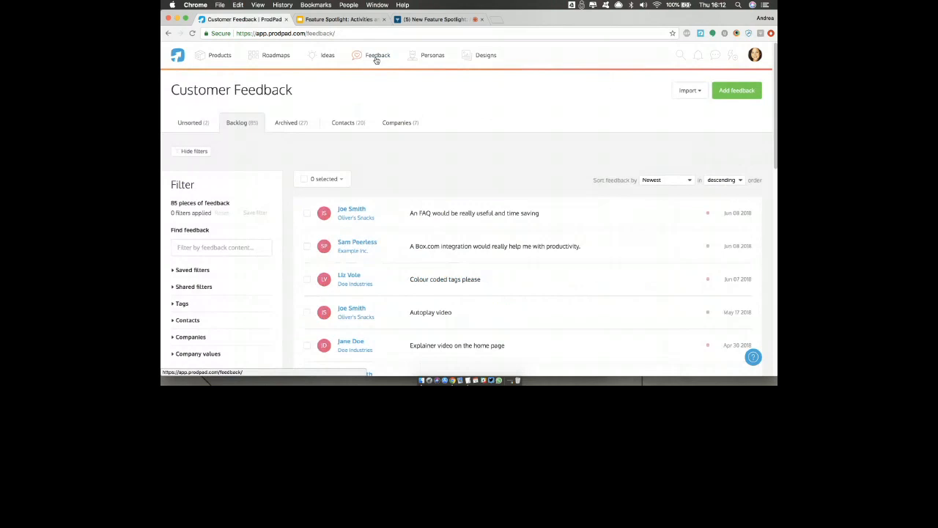
pyautogui.click(427, 214)
pyautogui.scroll(-1, 253, 271)
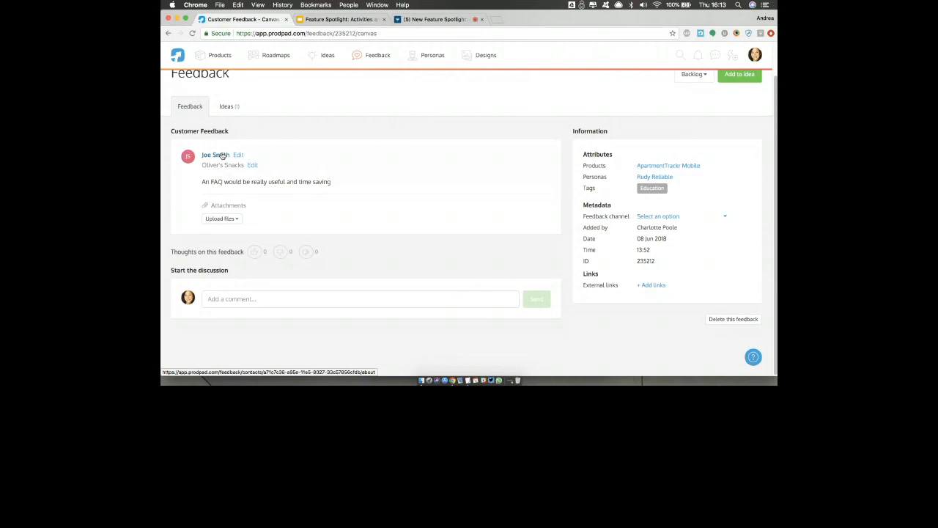
# Step: On the Designs page, browse the tools available for linking an external design or wireframe, and close the form without linking anything
pyautogui.click(473, 56)
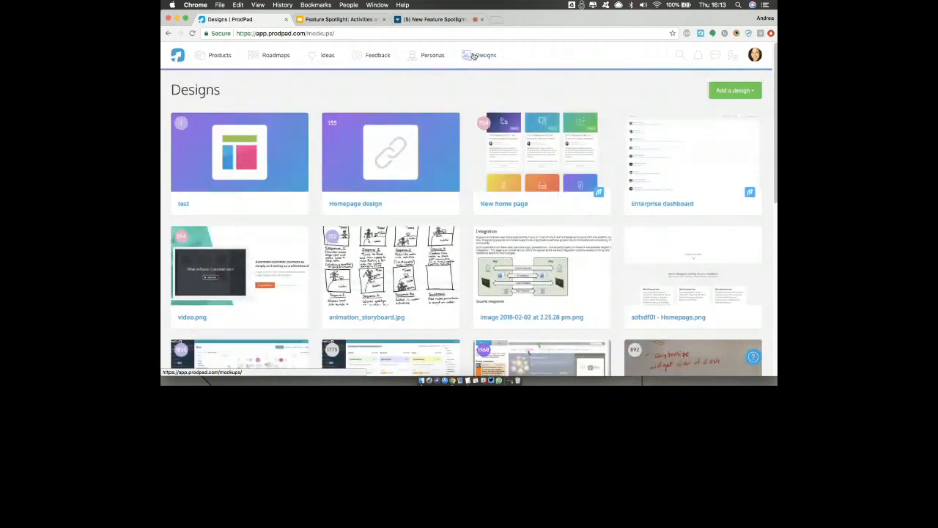
pyautogui.click(726, 91)
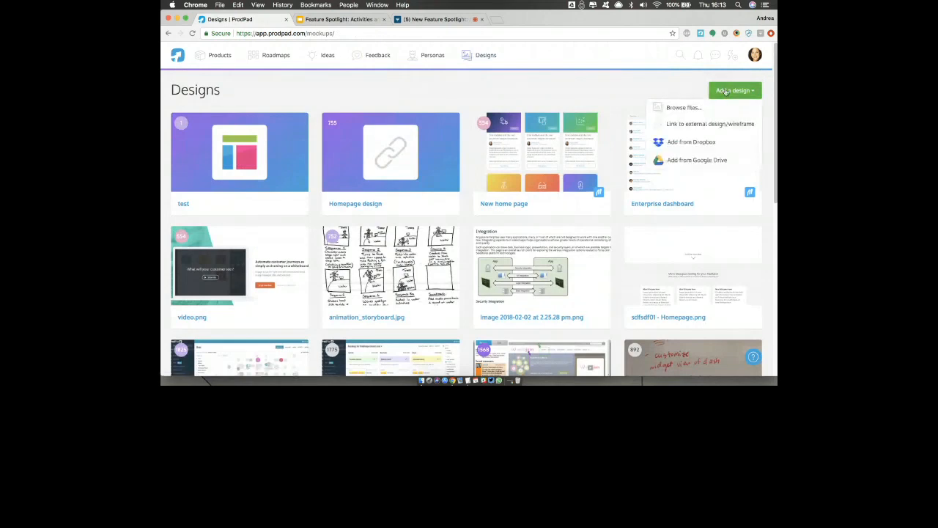
pyautogui.click(717, 123)
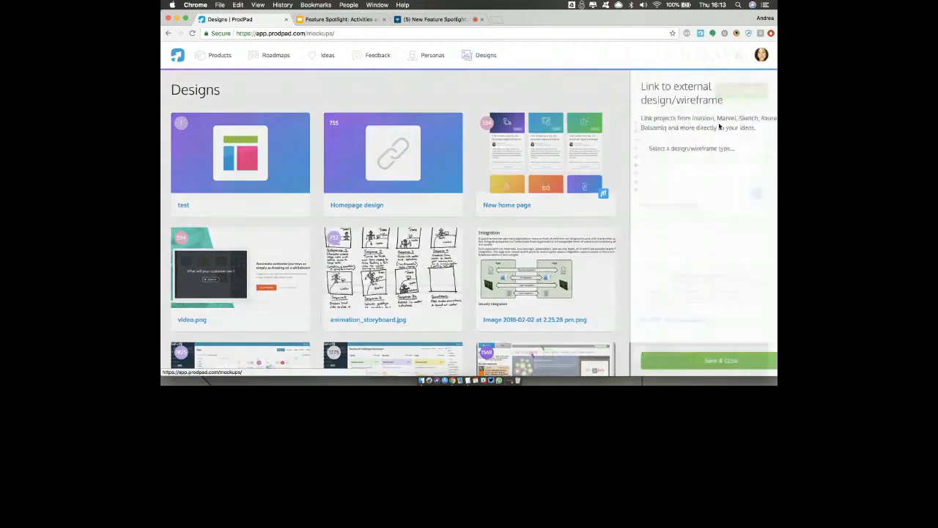
pyautogui.click(698, 149)
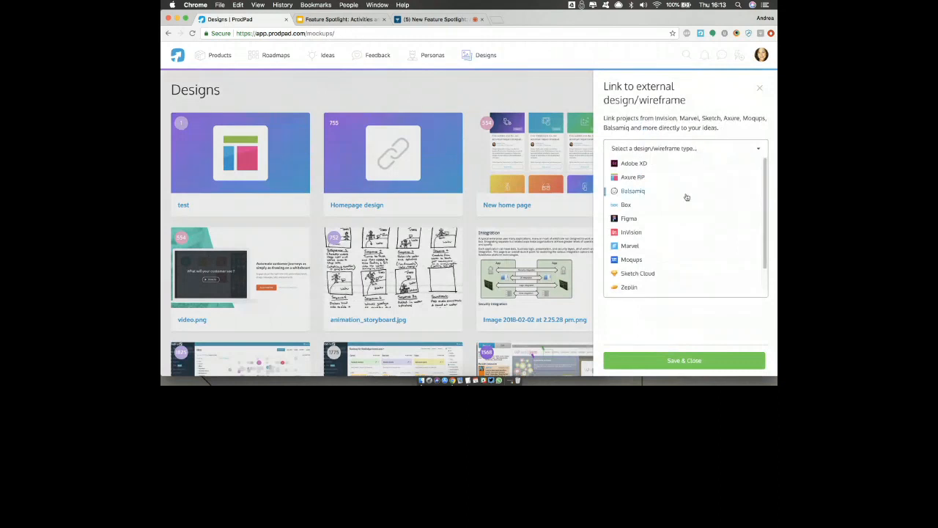
pyautogui.scroll(-1, 687, 198)
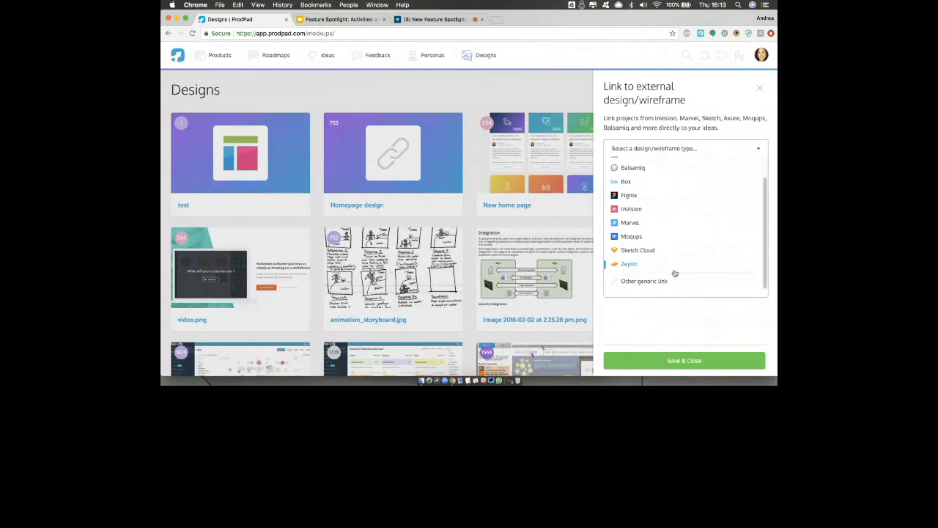
pyautogui.scroll(1, 675, 272)
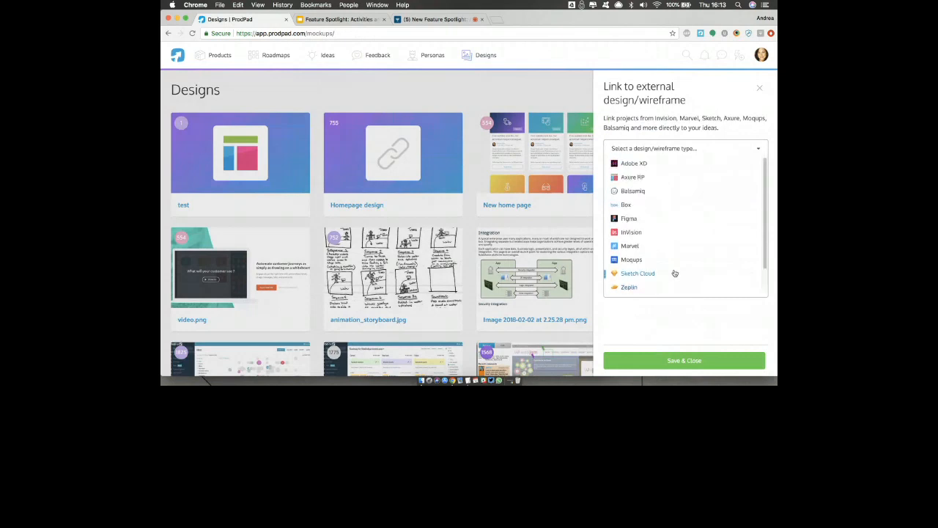
pyautogui.click(503, 225)
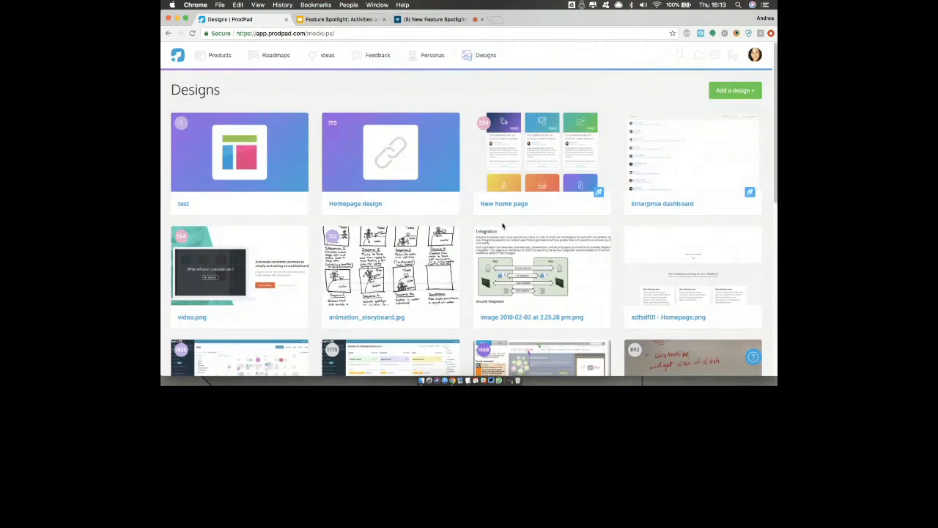
# Step: Open the "New home page" design in its own browser tab and close that tab to return to the designs
pyautogui.moveTo(599, 193)
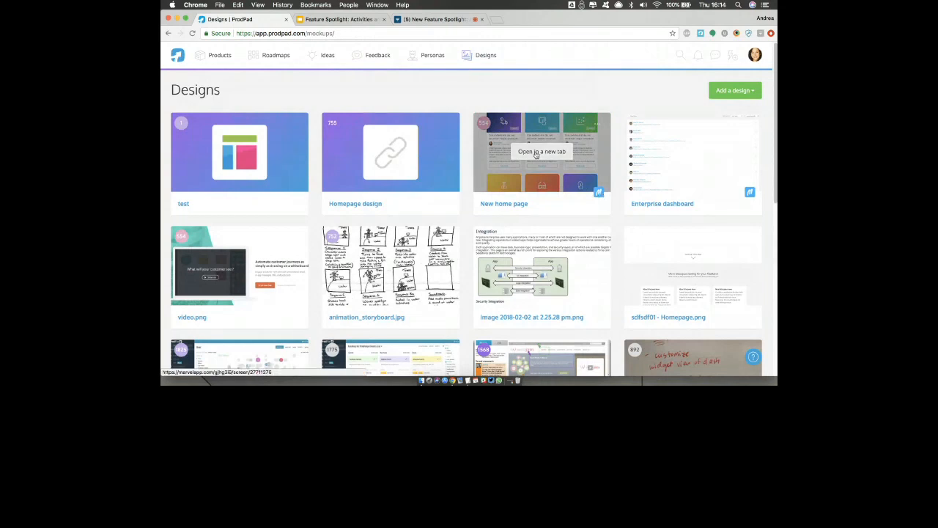
pyautogui.click(541, 152)
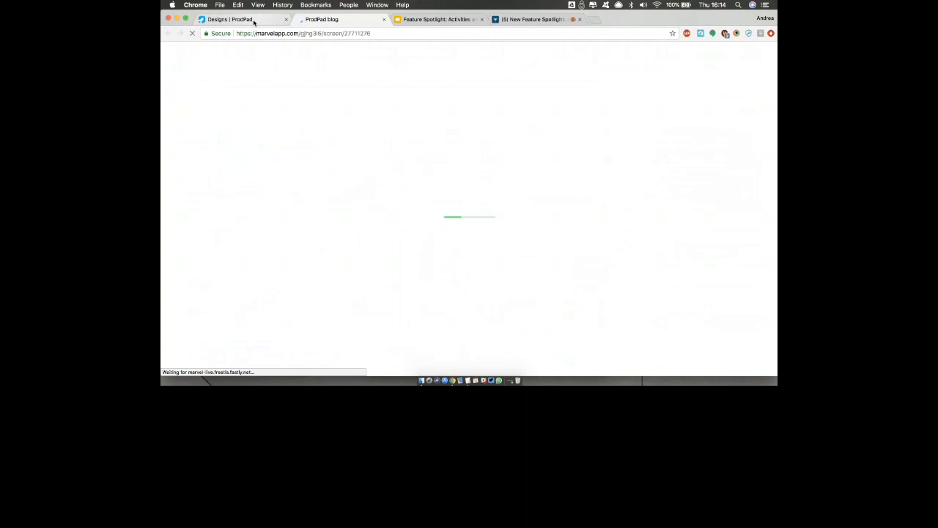
pyautogui.click(383, 20)
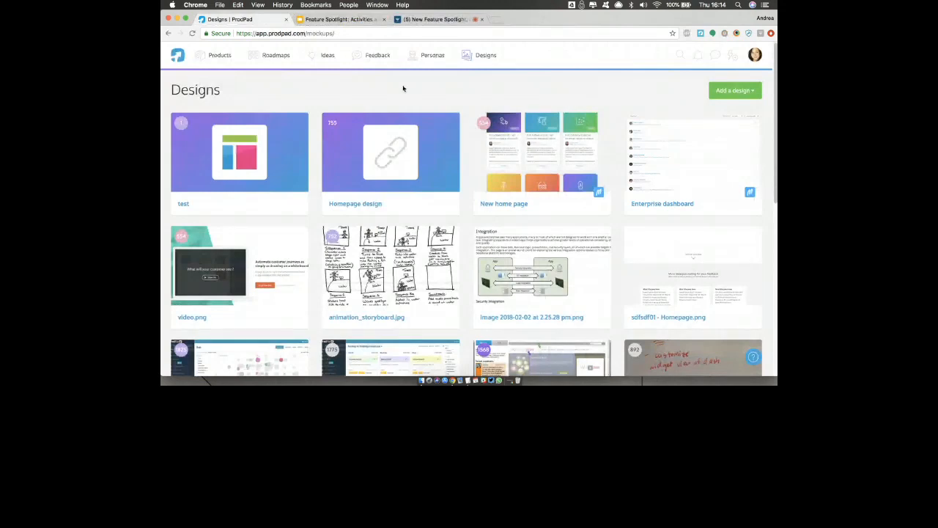
# Step: Review the external design and wireframe types once more and close the form without saving
pyautogui.click(748, 91)
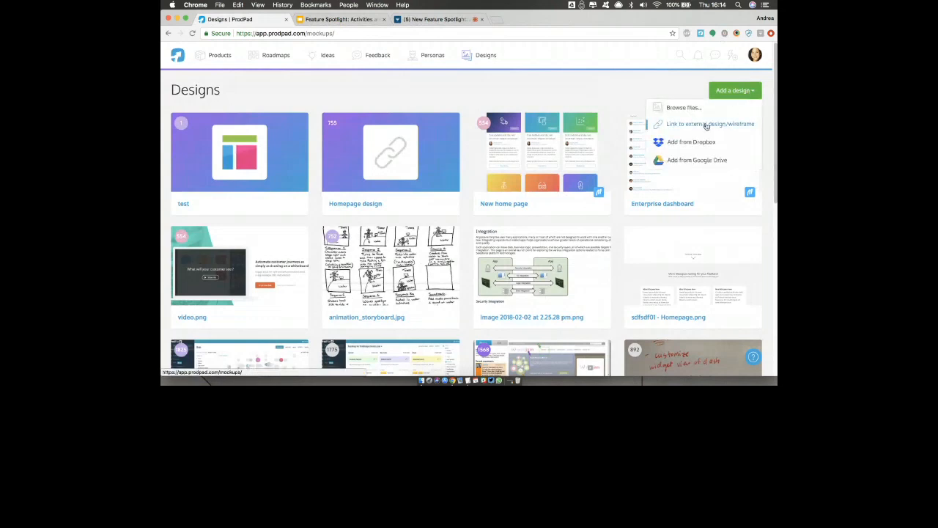
pyautogui.click(706, 125)
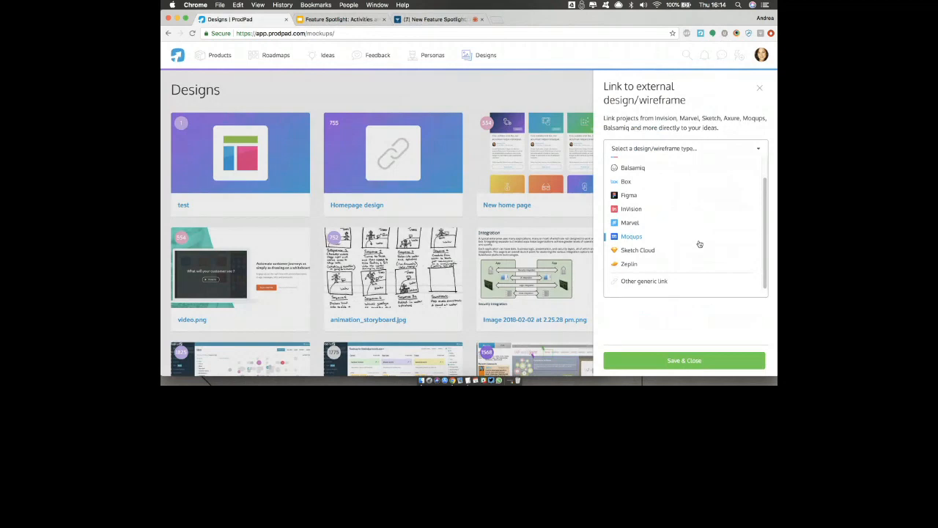
pyautogui.click(759, 88)
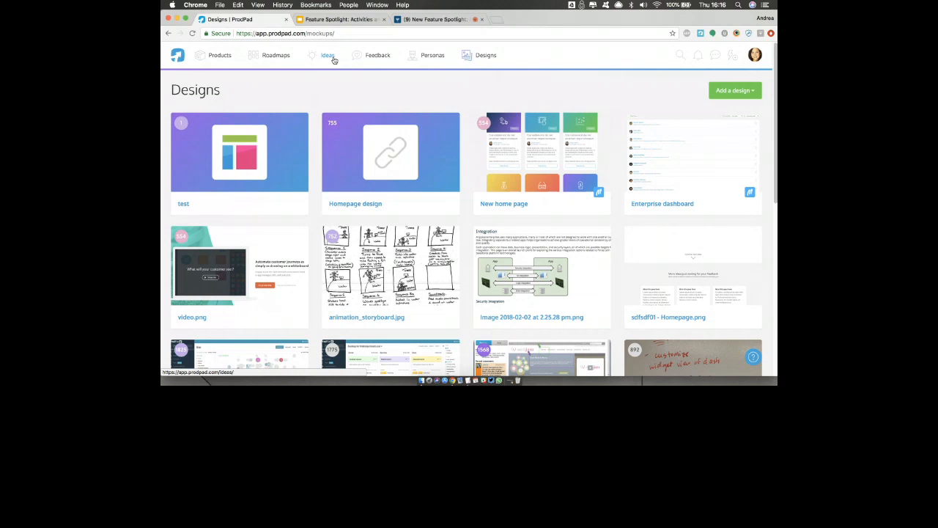
# Step: Hide the filters in the ideas backlog list and widen the Idea description column
pyautogui.click(331, 57)
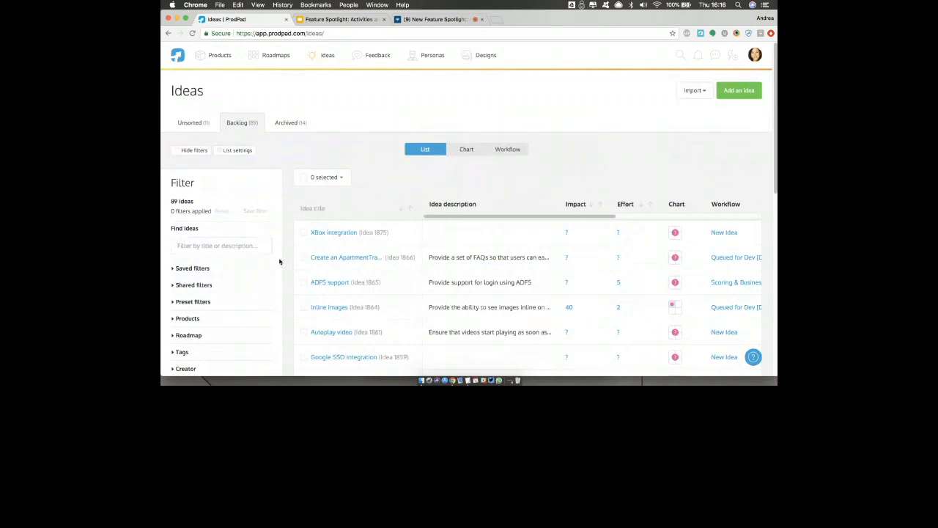
pyautogui.click(184, 150)
pyautogui.scroll(-3, 226, 278)
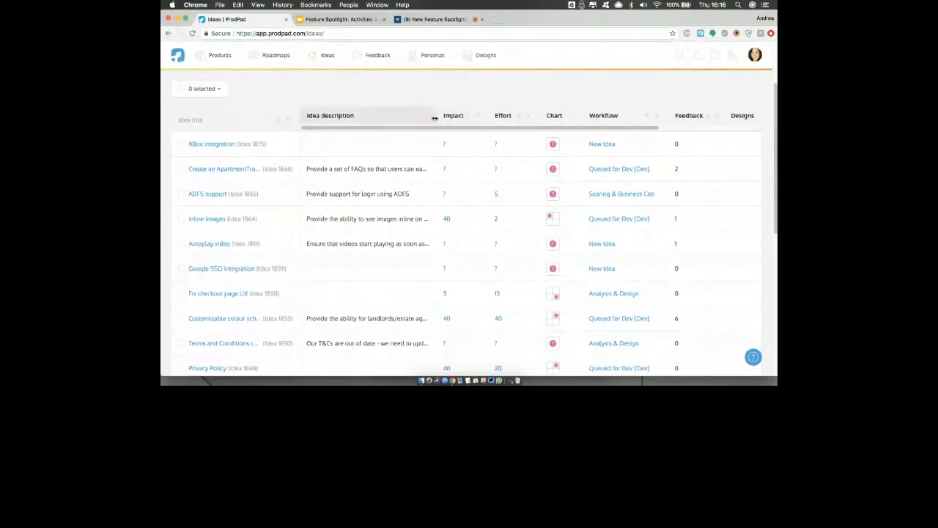
pyautogui.moveTo(435, 118); pyautogui.dragTo(469, 120)
pyautogui.scroll(4, 331, 212)
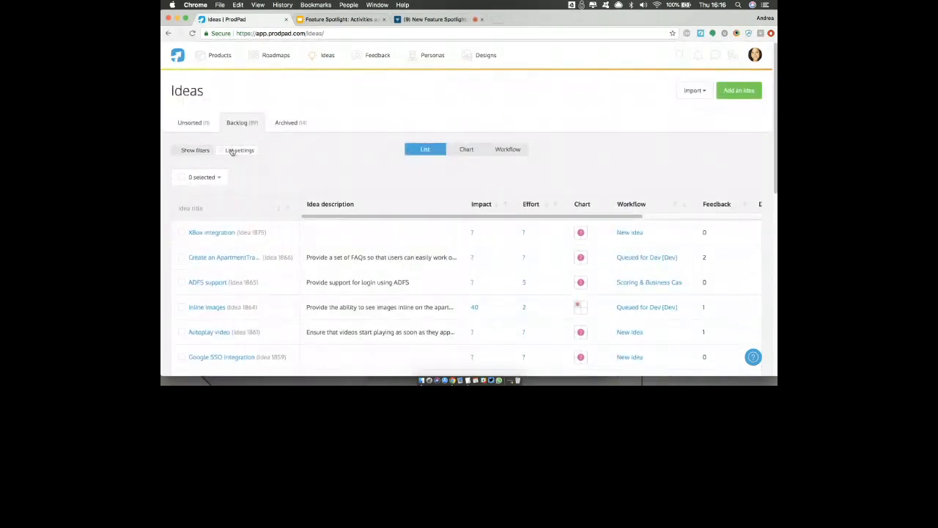
# Step: Check the content and column visibility options in the ideas list settings and close them without changes
pyautogui.click(236, 151)
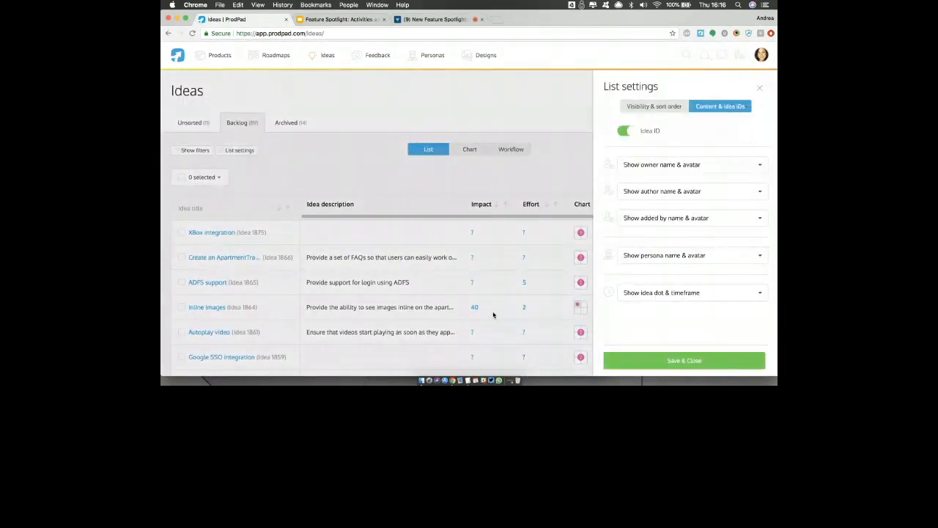
pyautogui.click(664, 106)
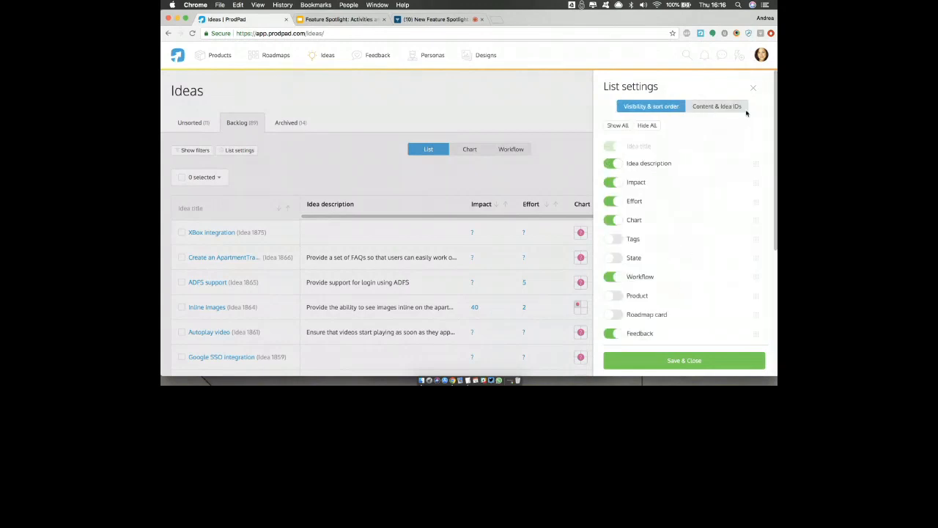
pyautogui.click(754, 88)
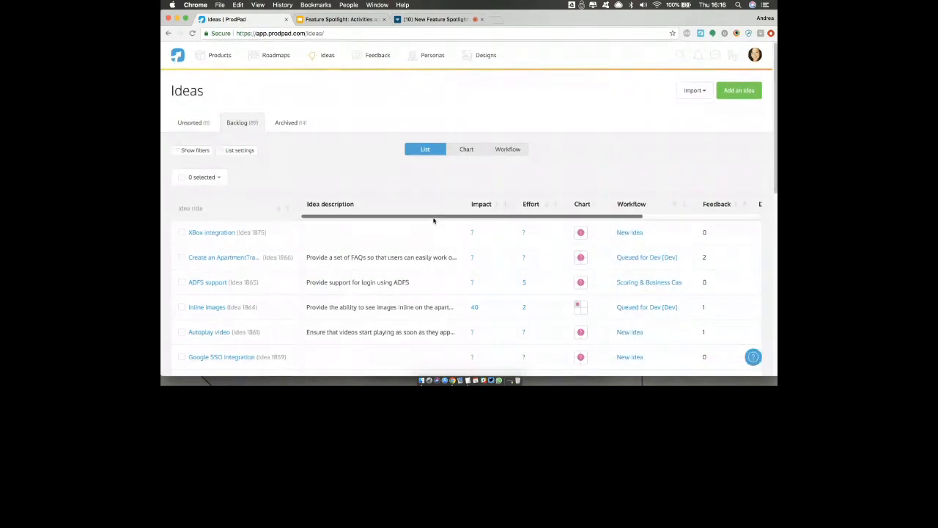